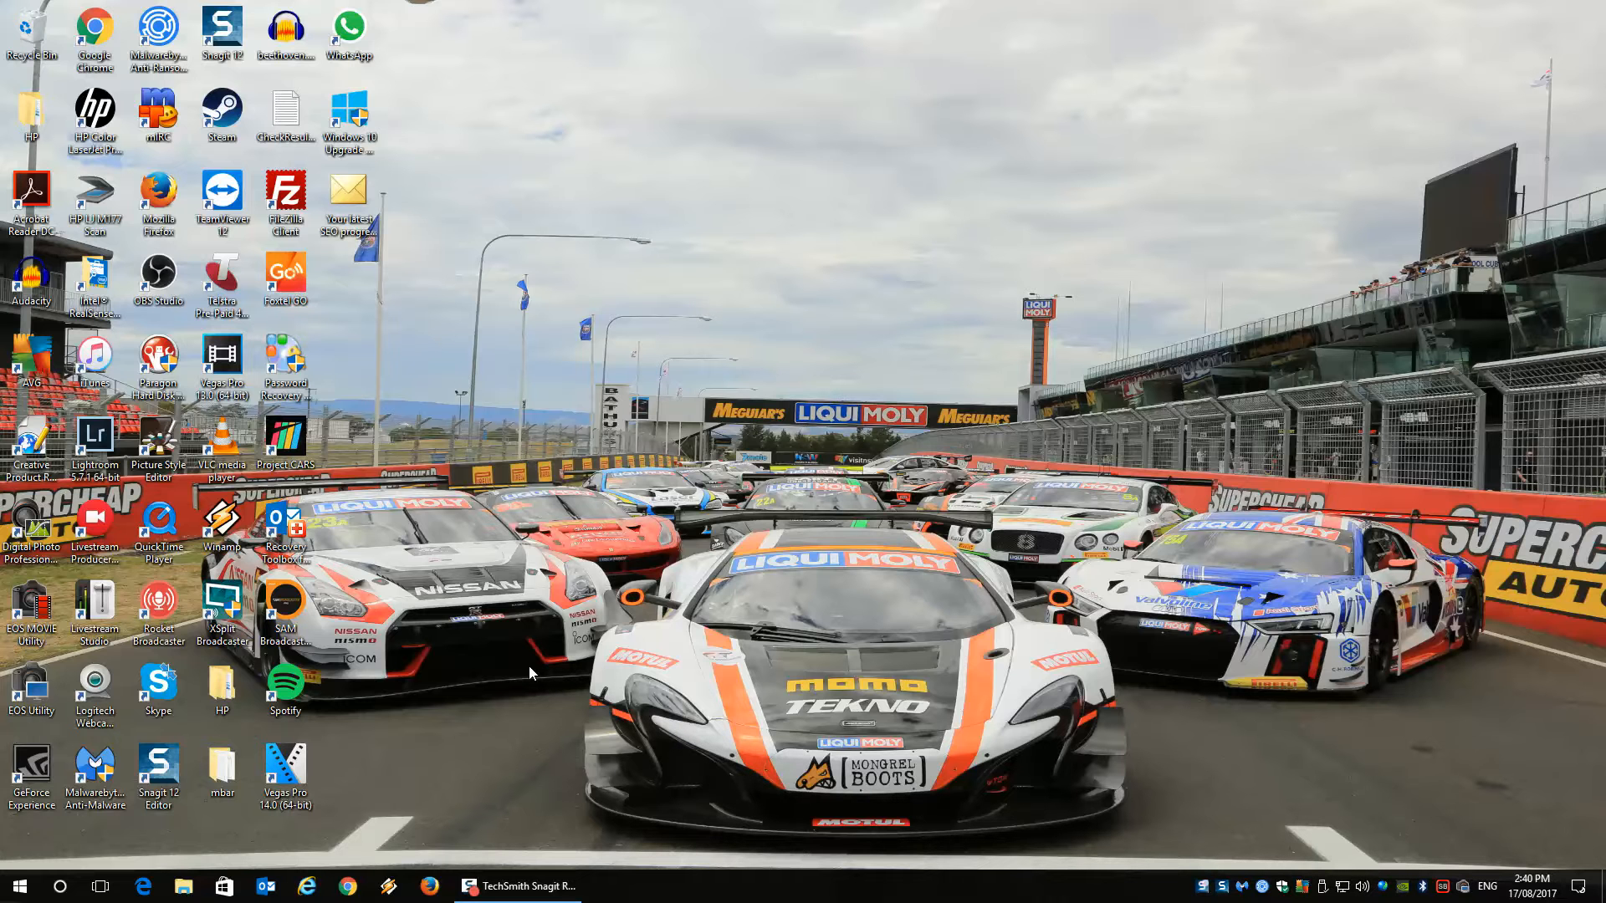
Open the Windows Update page under Update & security in Windows Settings and maximize the window.
{"action": "left_click", "coordinate": [10, 892]}
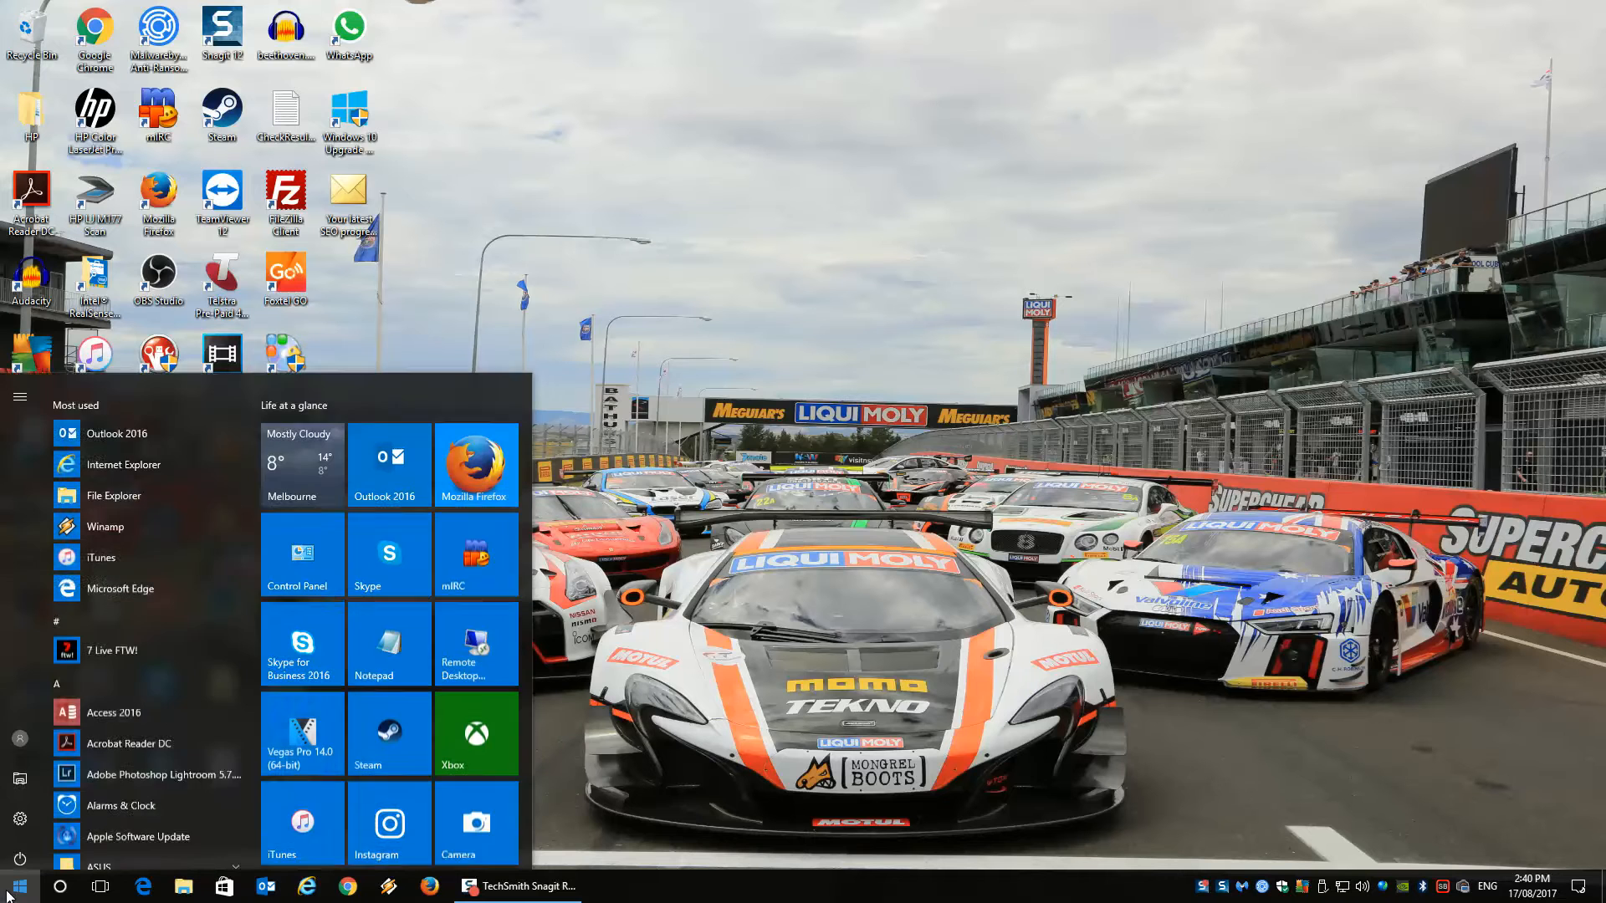
{"action": "left_click", "coordinate": [21, 813]}
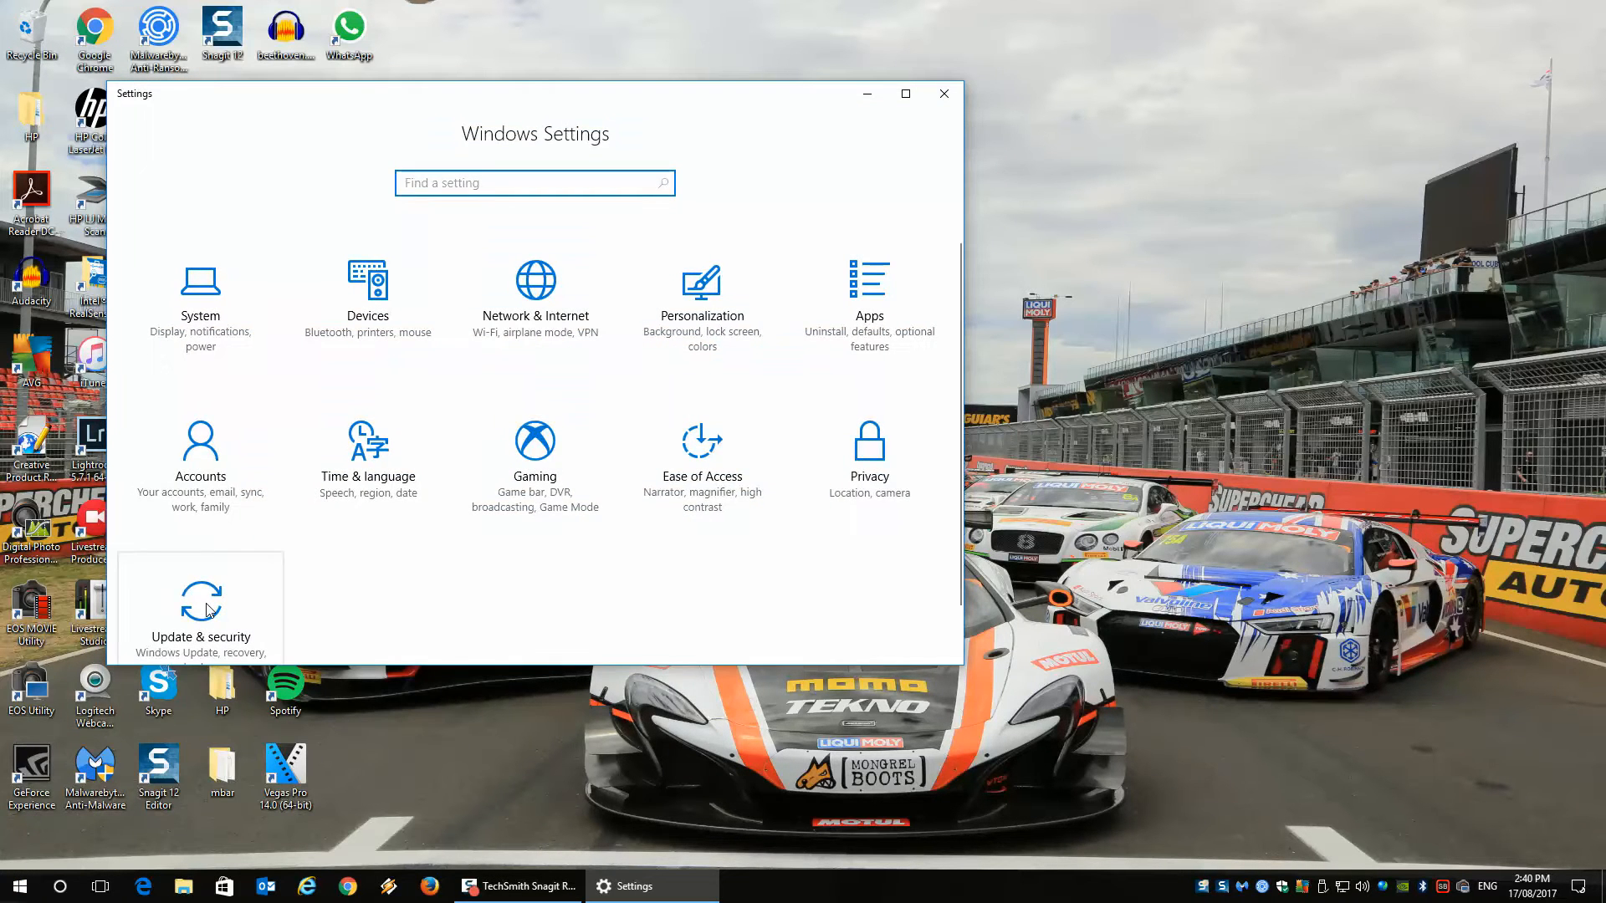
{"action": "left_click", "coordinate": [207, 609]}
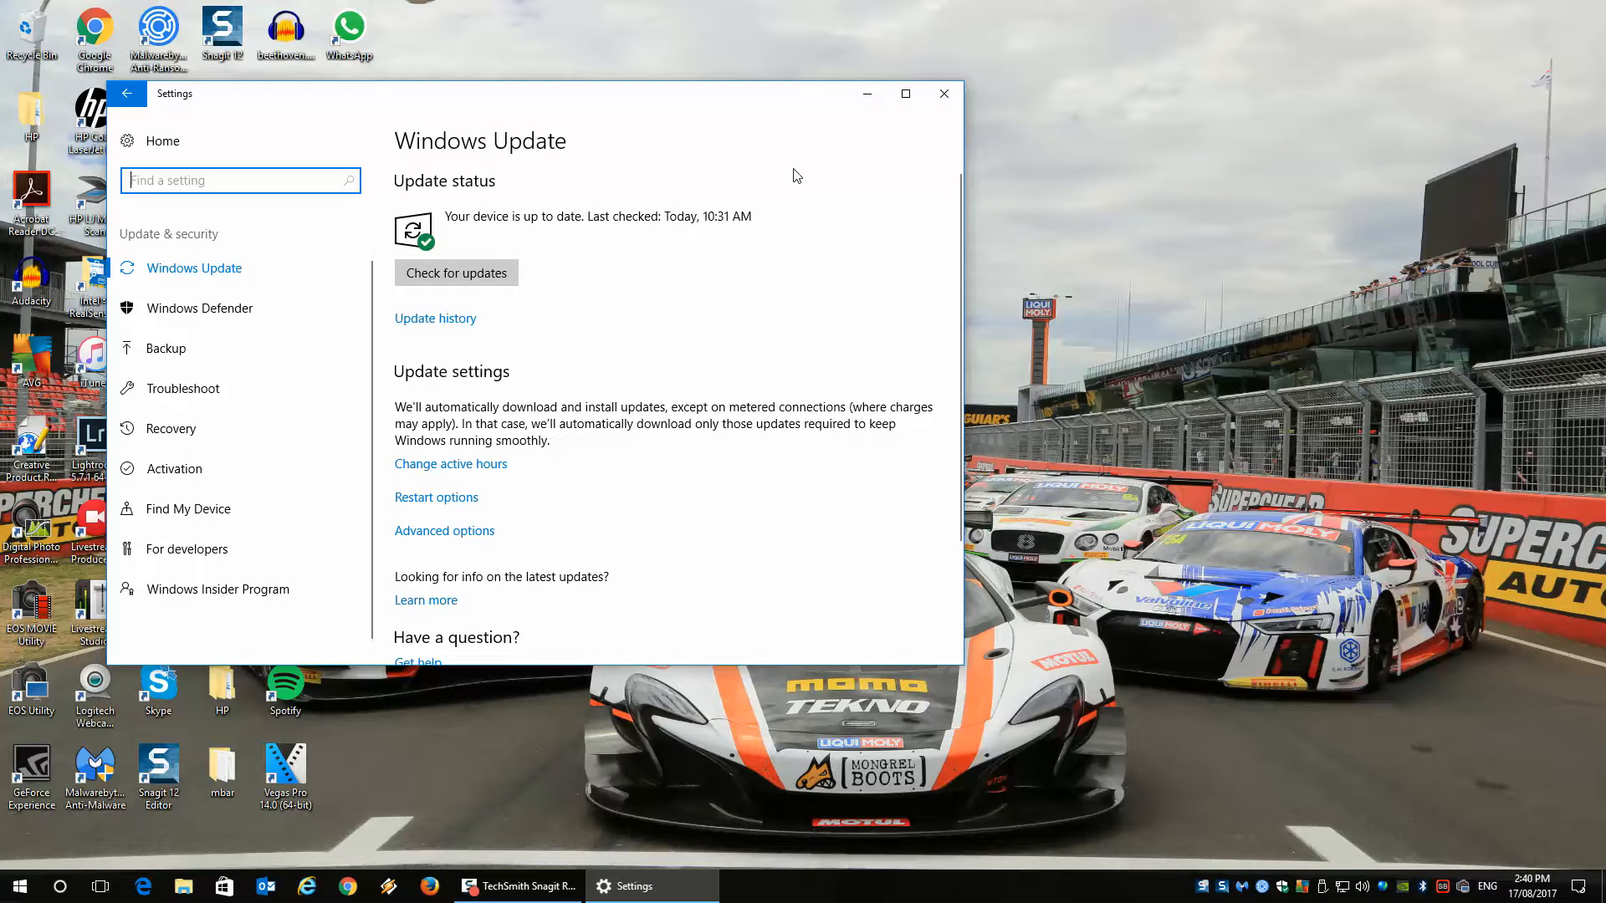
{"action": "left_click", "coordinate": [906, 96]}
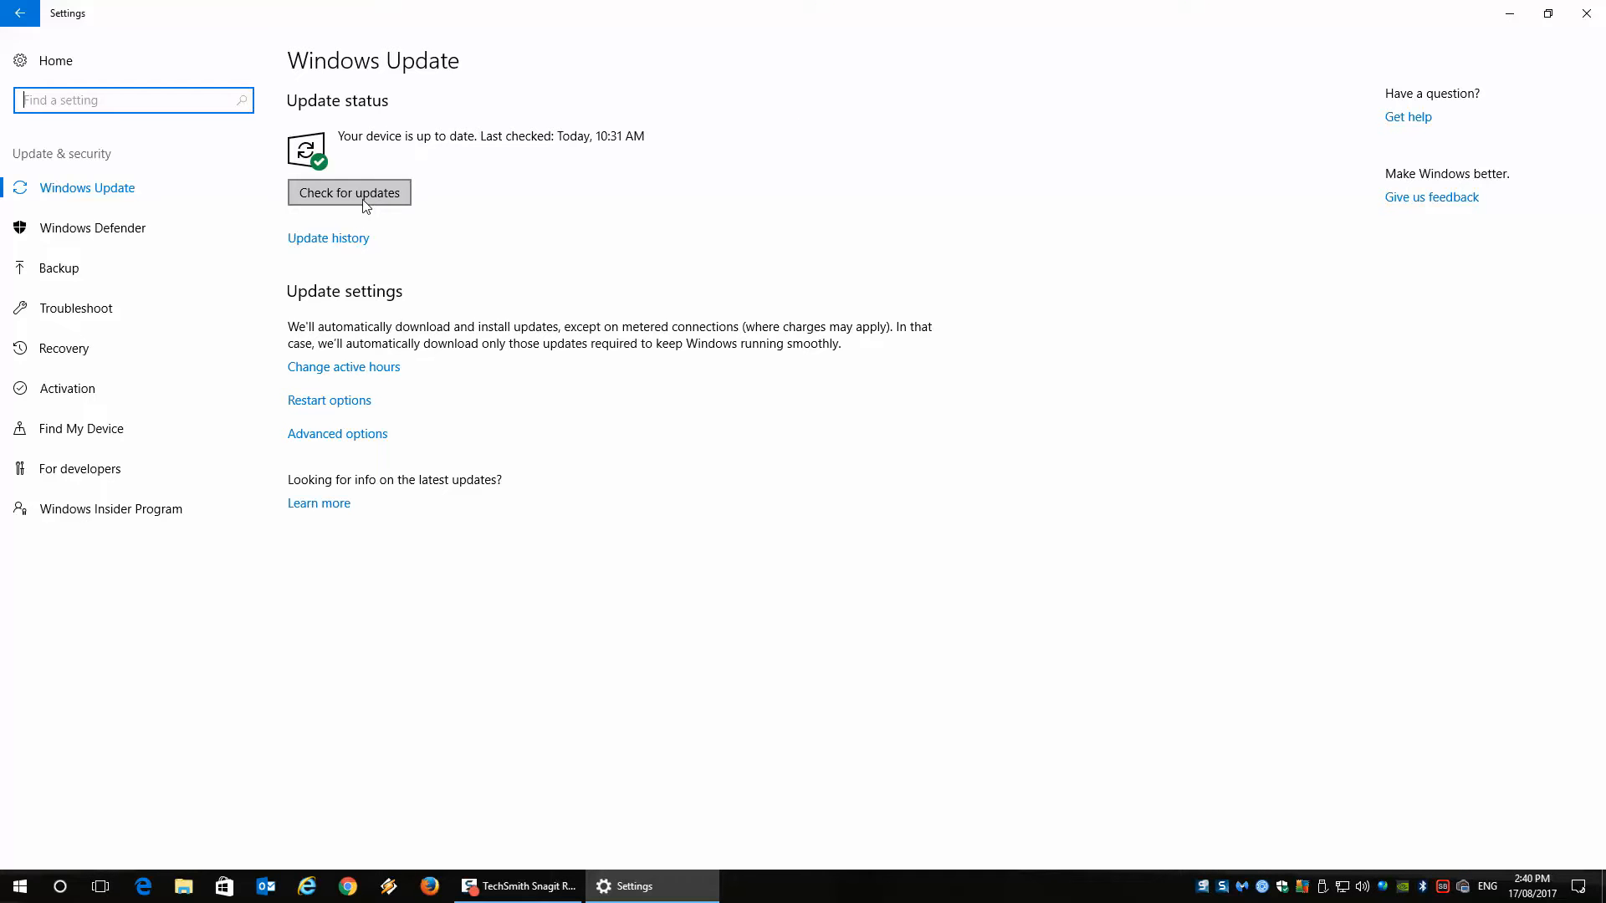
Review the update history, including the expanded Driver Updates and Other Updates lists, and return to the Windows Update page.
{"action": "left_click", "coordinate": [350, 244]}
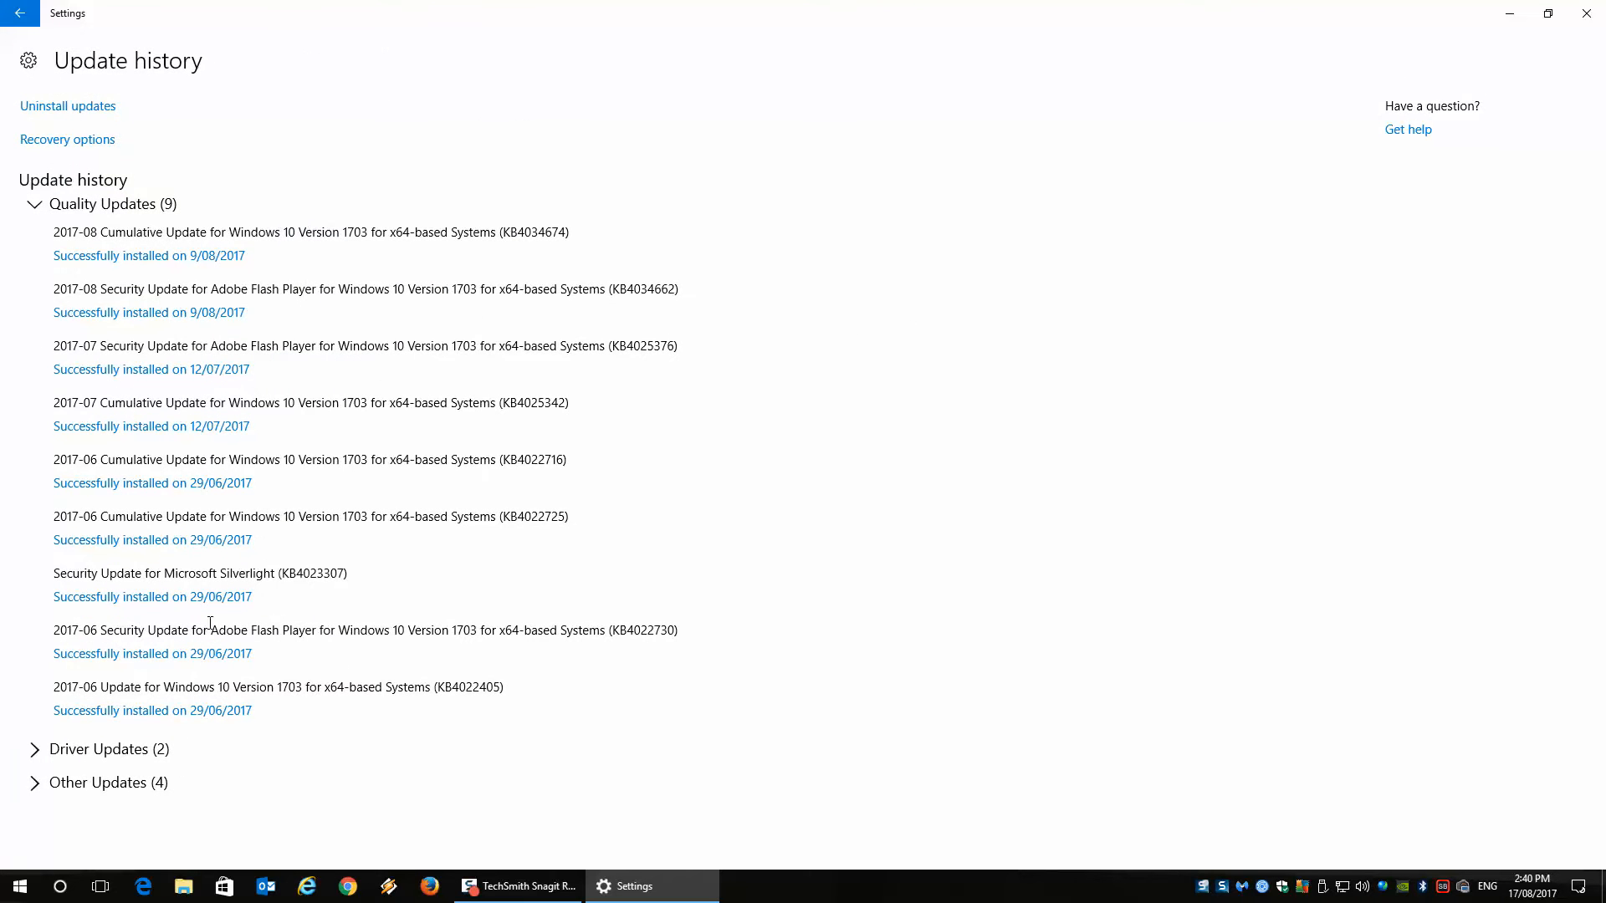
{"action": "left_click", "coordinate": [34, 749]}
{"action": "scroll", "coordinate": [35, 794], "scroll_direction": "down", "scroll_amount": 2}
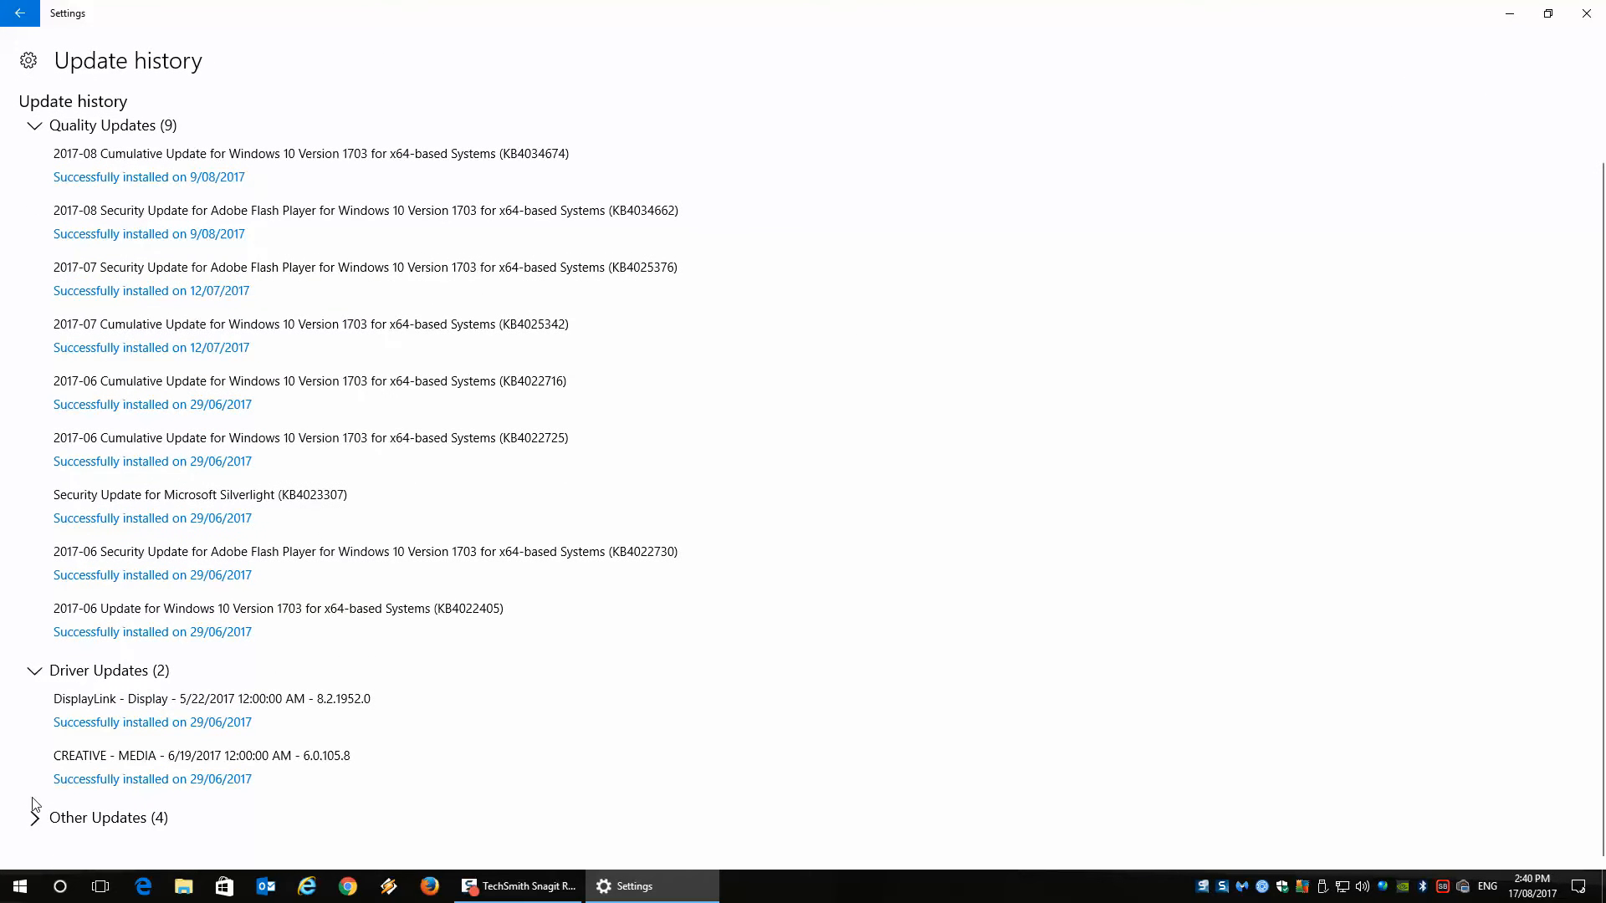
{"action": "left_click", "coordinate": [34, 817]}
{"action": "scroll", "coordinate": [172, 727], "scroll_direction": "down", "scroll_amount": 6}
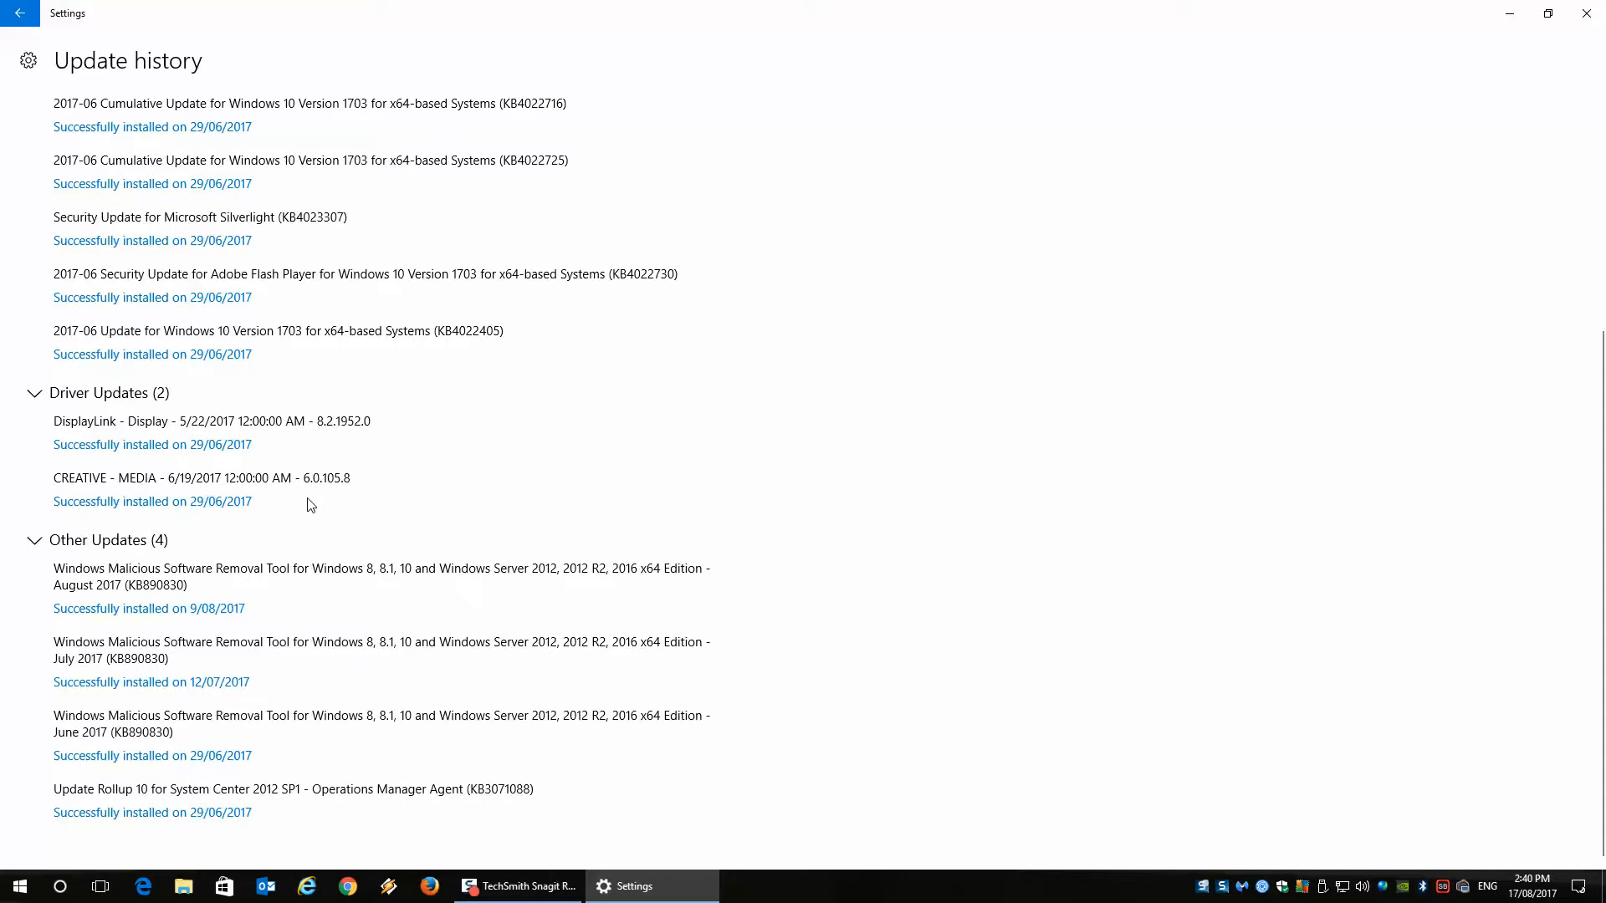
{"action": "scroll", "coordinate": [155, 297], "scroll_direction": "up", "scroll_amount": 5}
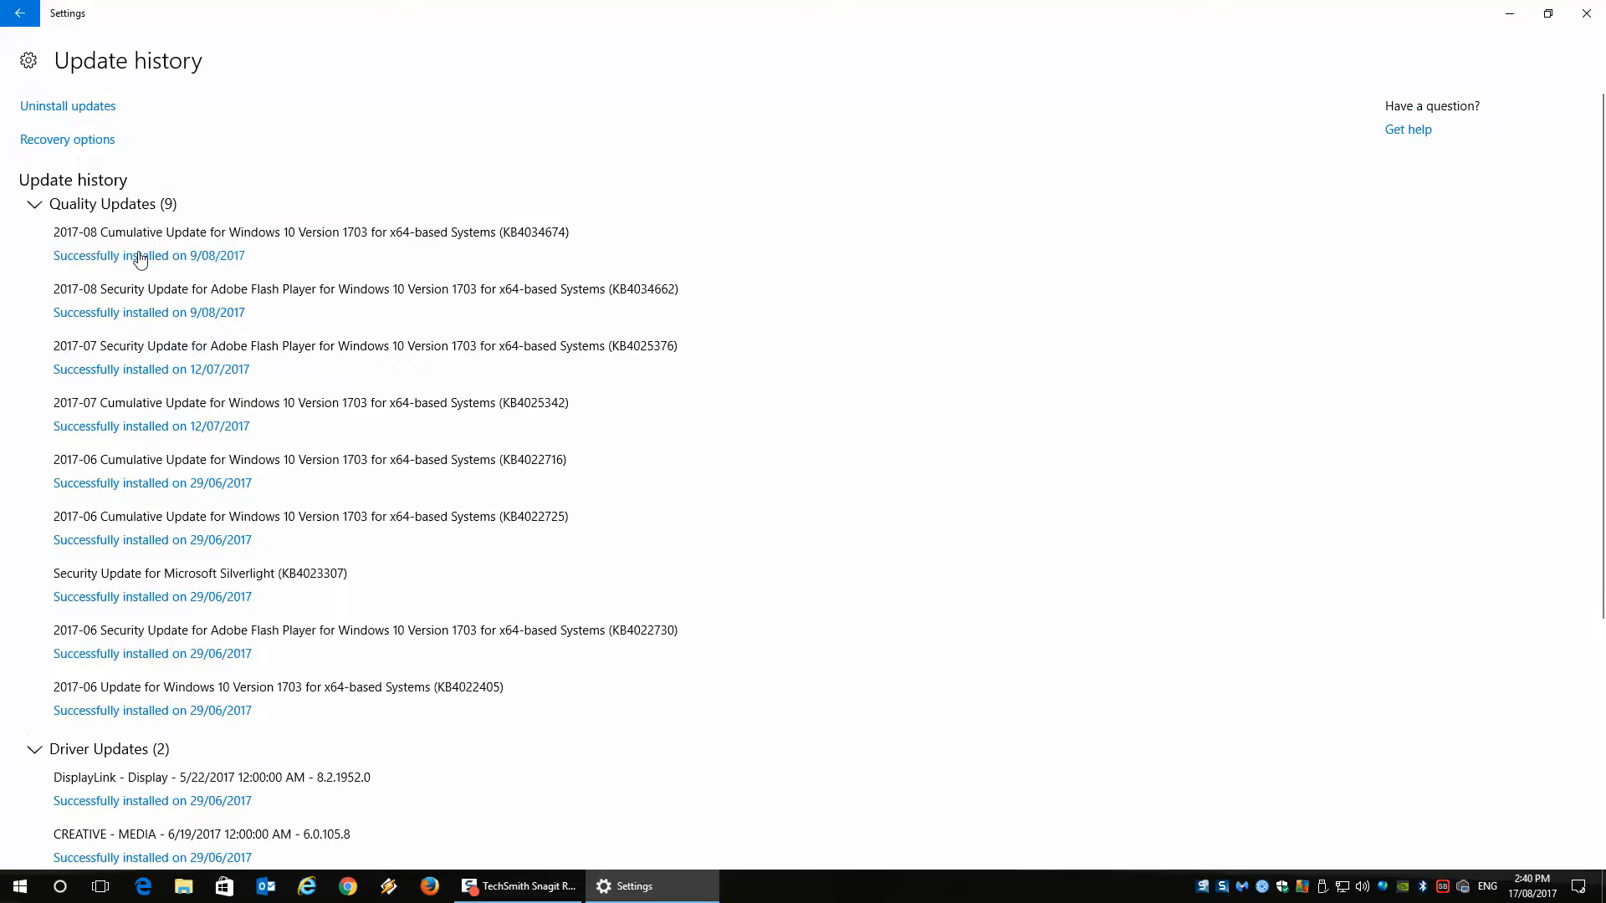
{"action": "left_click", "coordinate": [15, 15]}
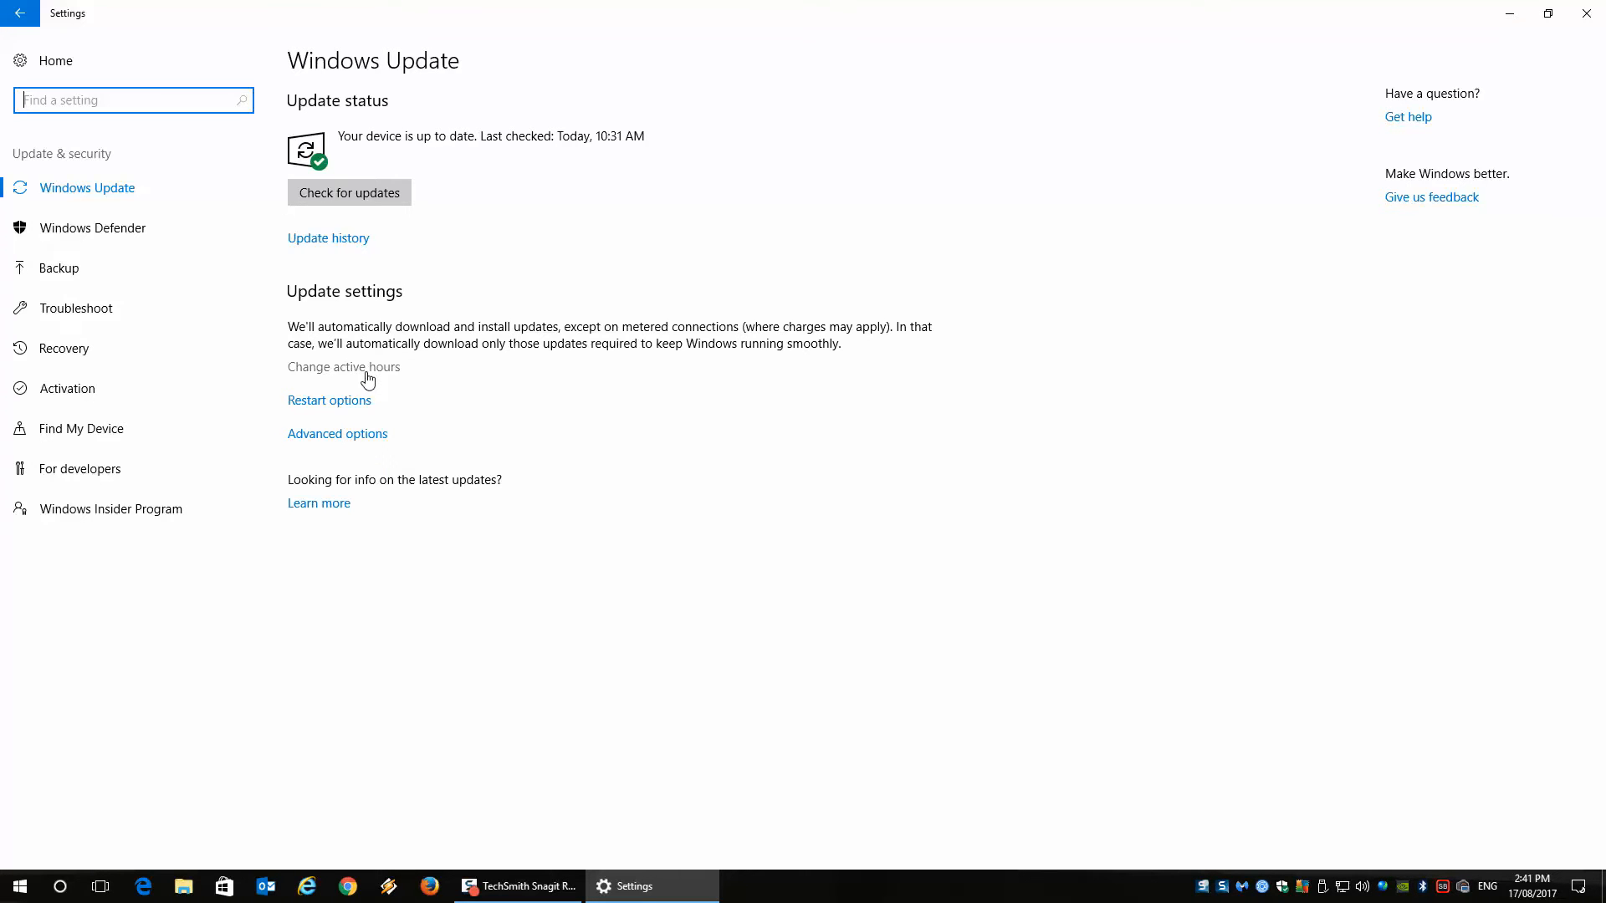
Examine the Windows Update active hours, restart options and advanced options without changing them, and close Settings.
{"action": "left_click", "coordinate": [368, 380]}
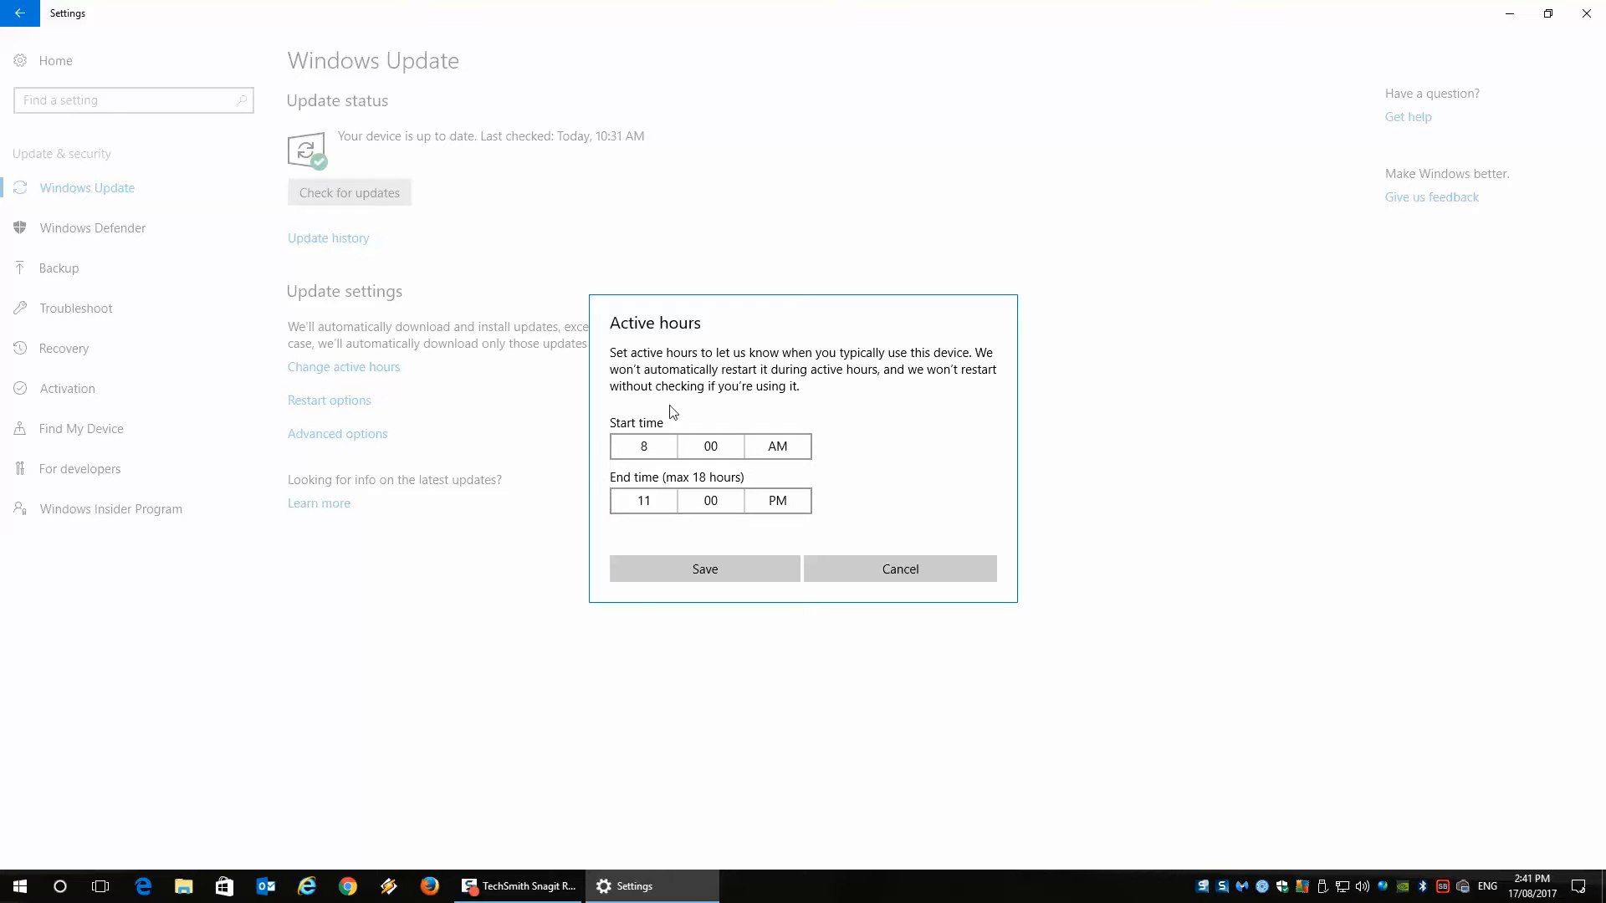
{"action": "left_click", "coordinate": [865, 568]}
{"action": "left_click", "coordinate": [330, 400]}
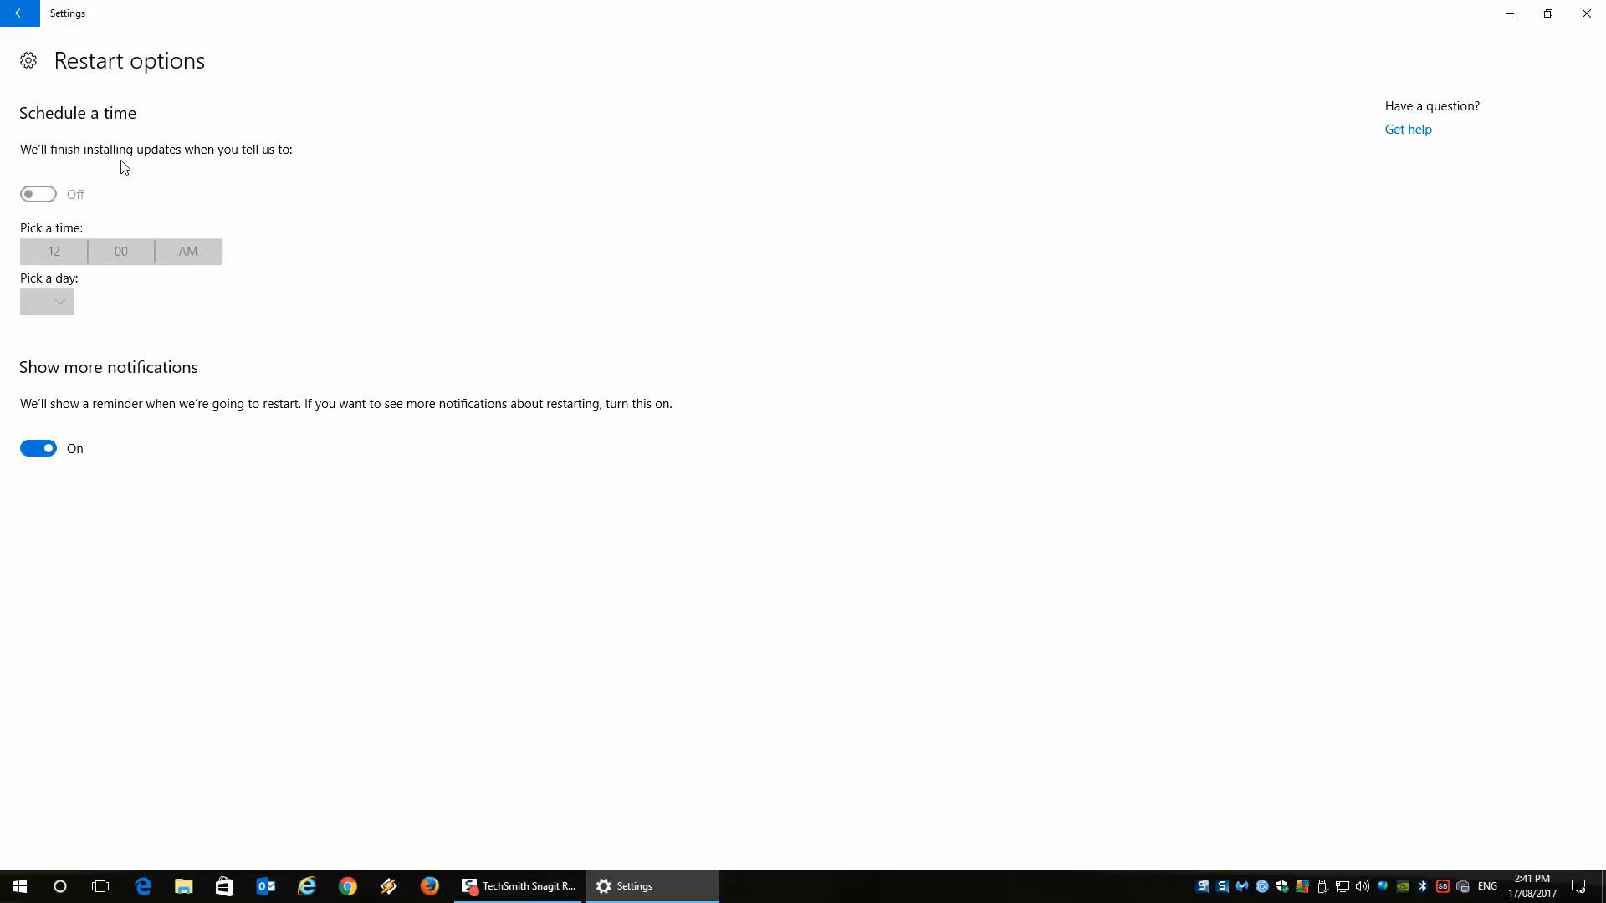
{"action": "left_click", "coordinate": [20, 15]}
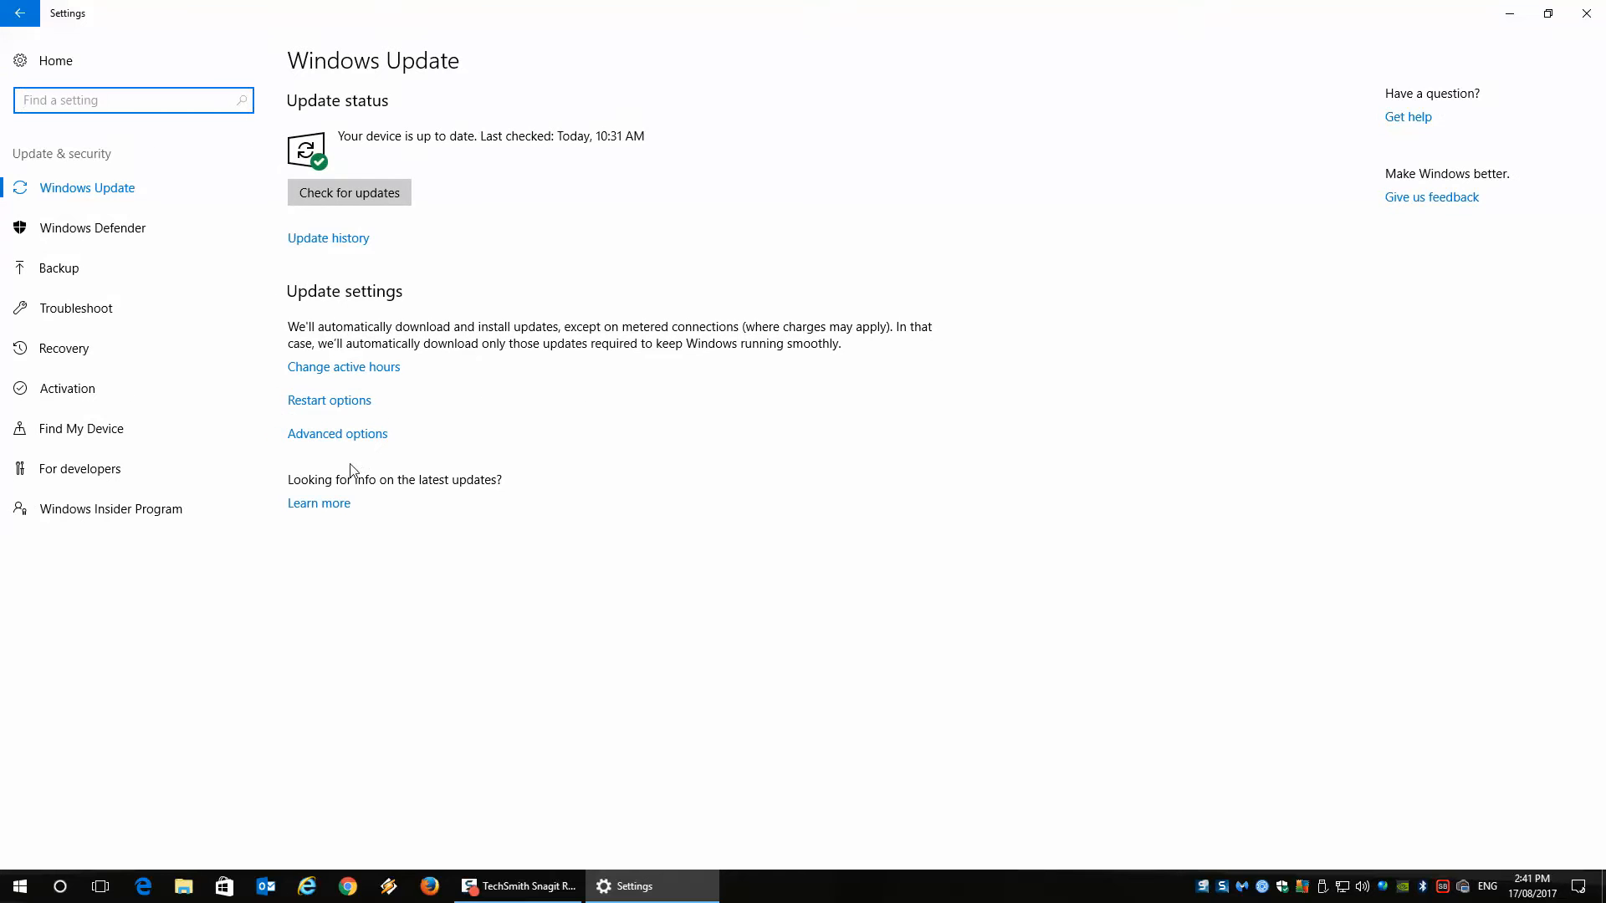
{"action": "left_click", "coordinate": [328, 442]}
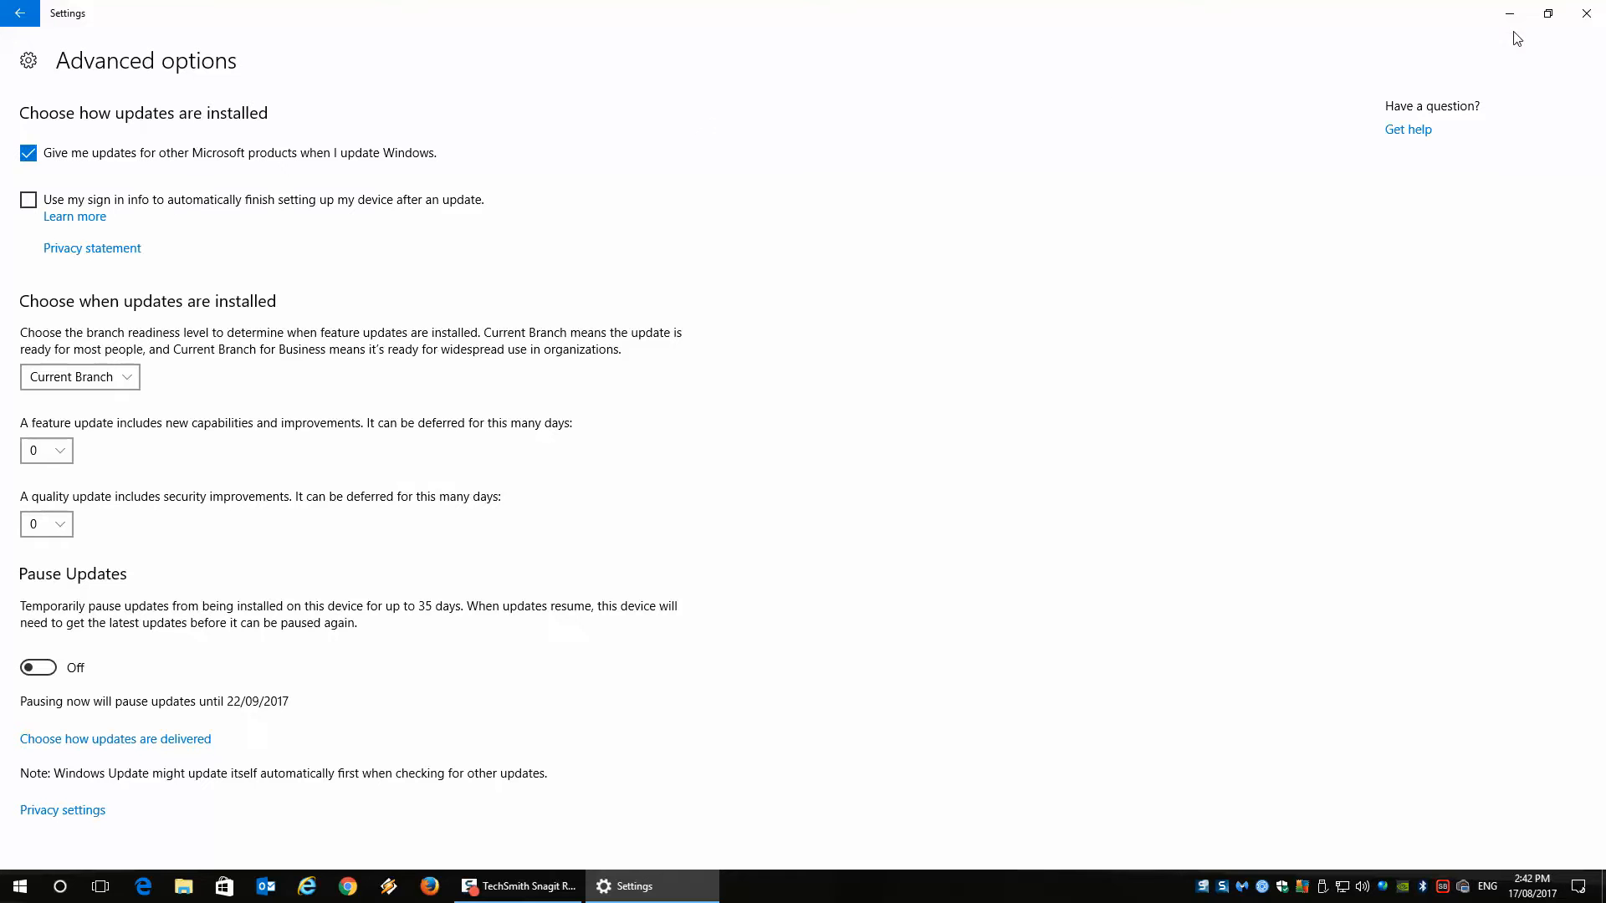
{"action": "left_click", "coordinate": [1574, 21]}
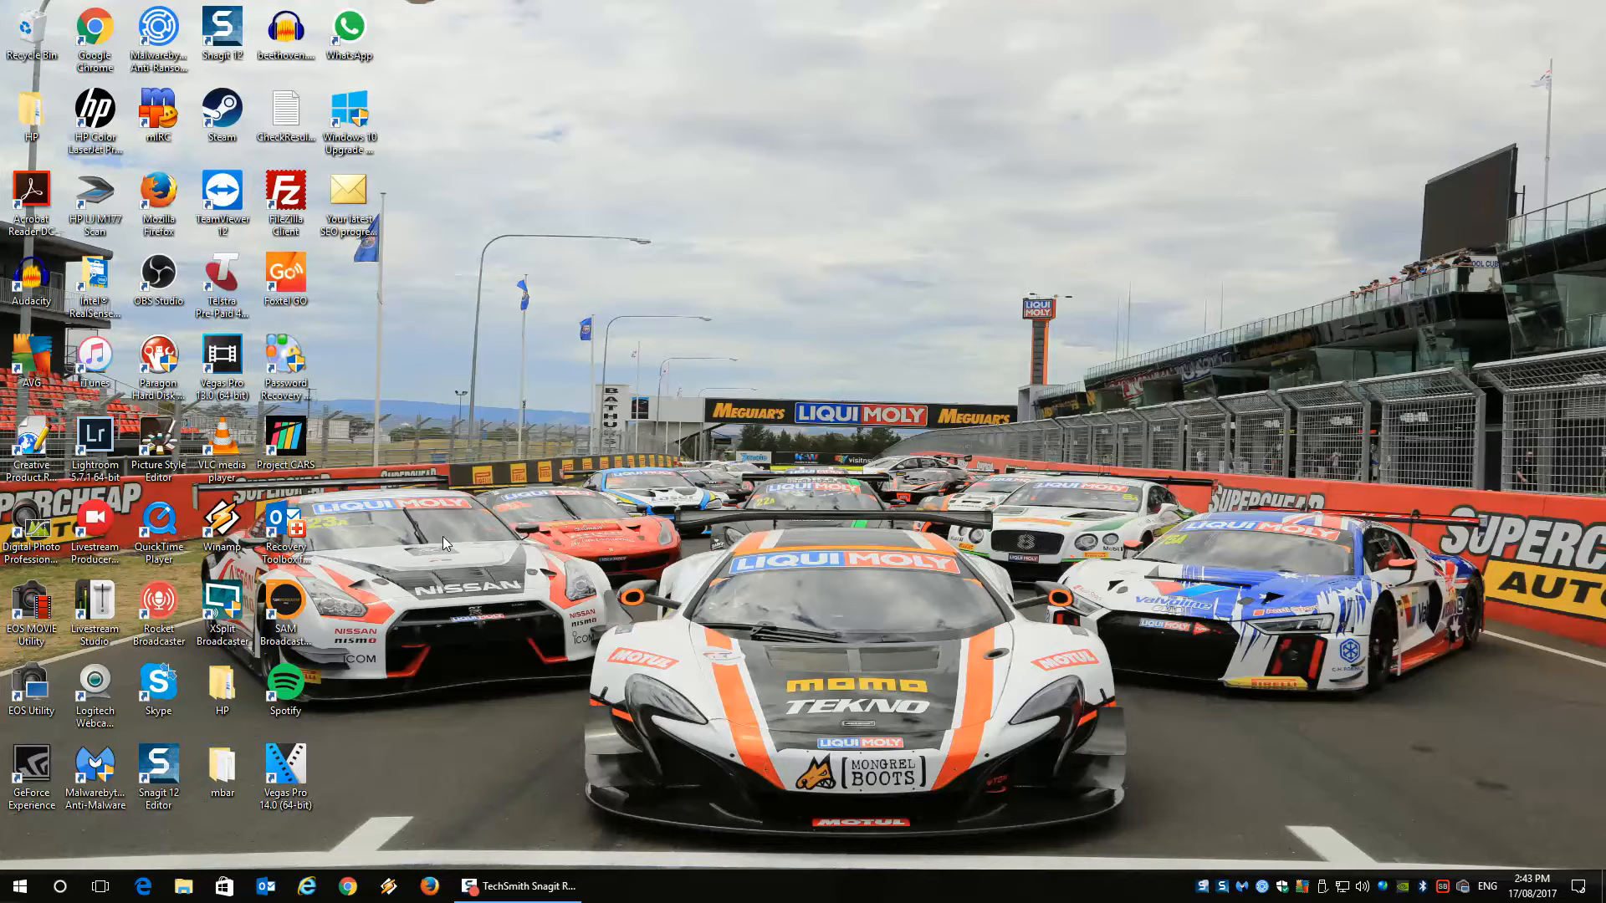
Search for mmc and launch the Microsoft Management Console with an empty console.
{"action": "left_click", "coordinate": [20, 886]}
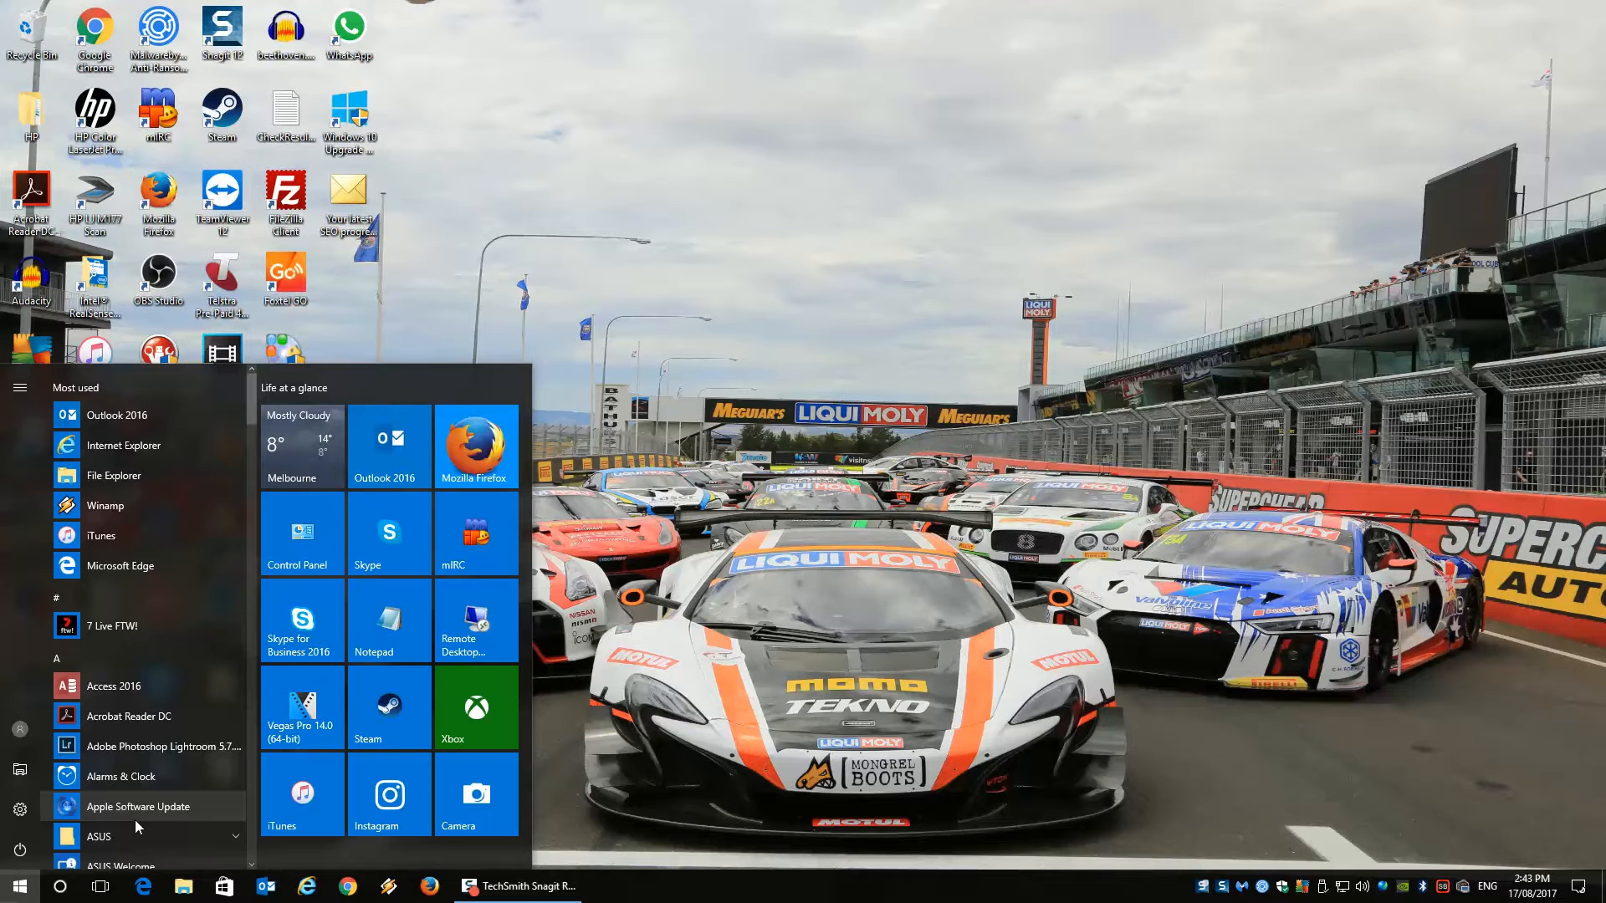
{"action": "type", "text": "mmc"}
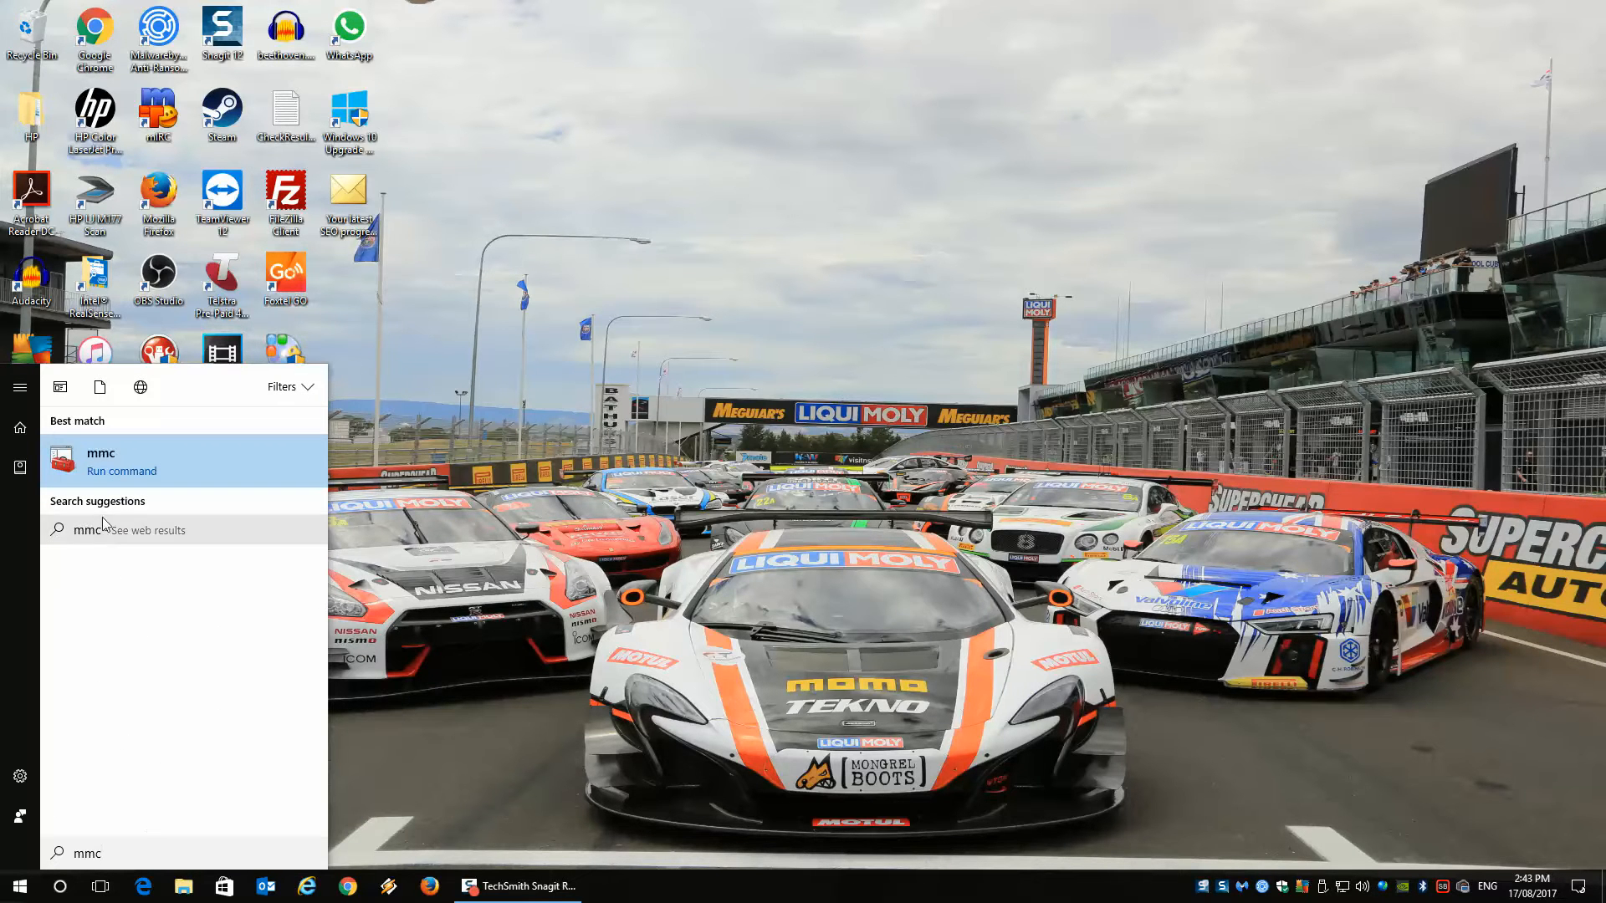
{"action": "left_click", "coordinate": [124, 475]}
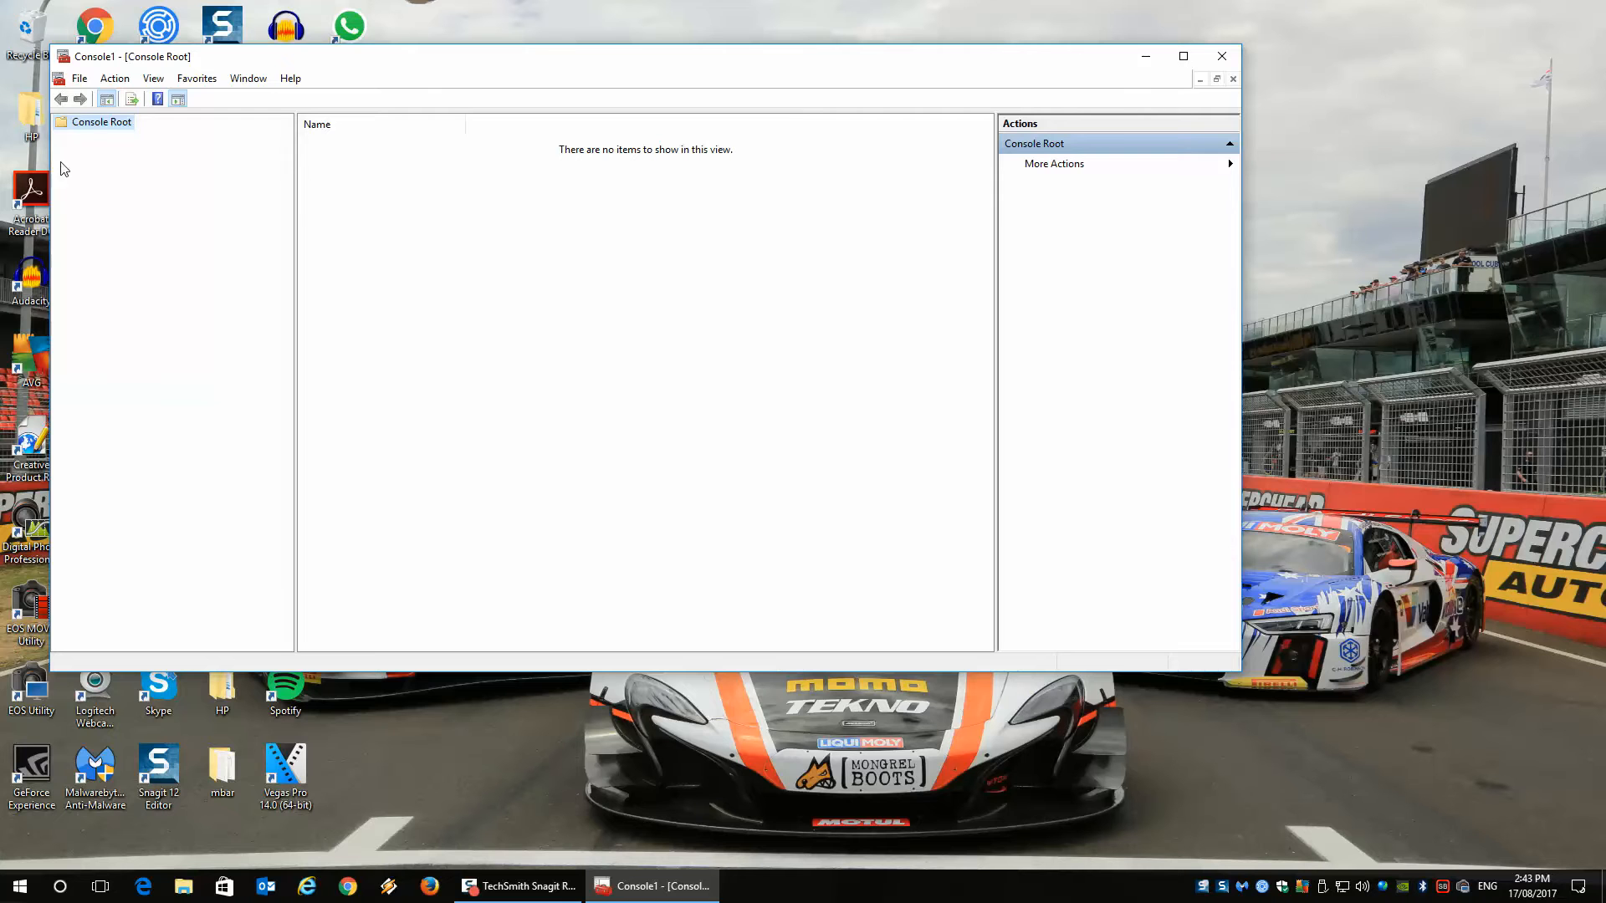
{"action": "left_click", "coordinate": [80, 80]}
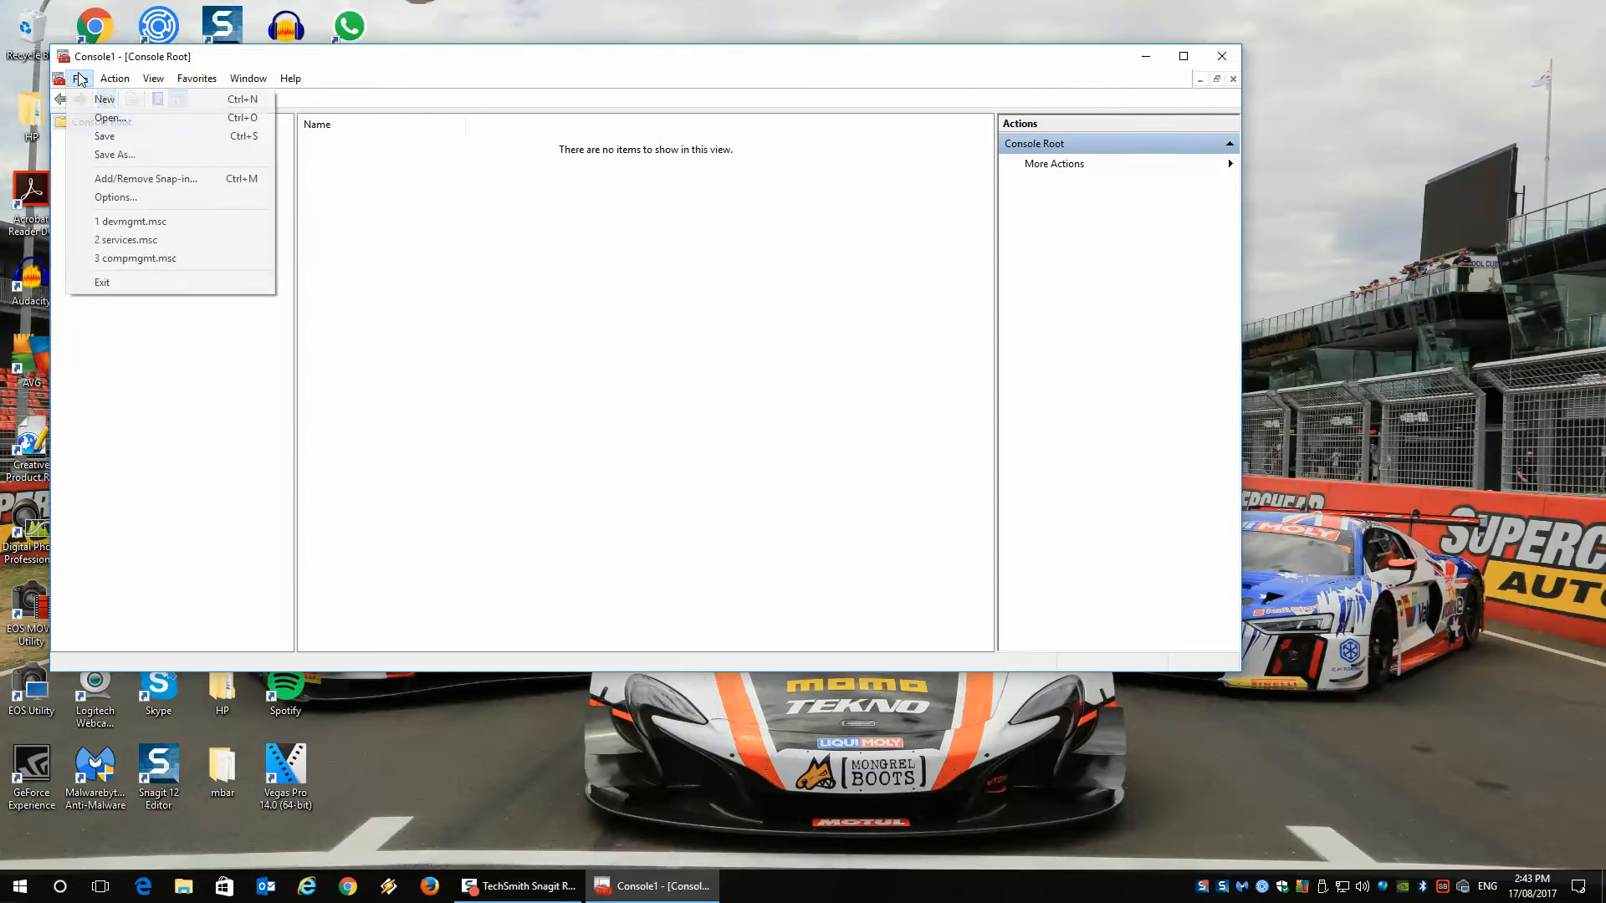
{"action": "left_click", "coordinate": [156, 183]}
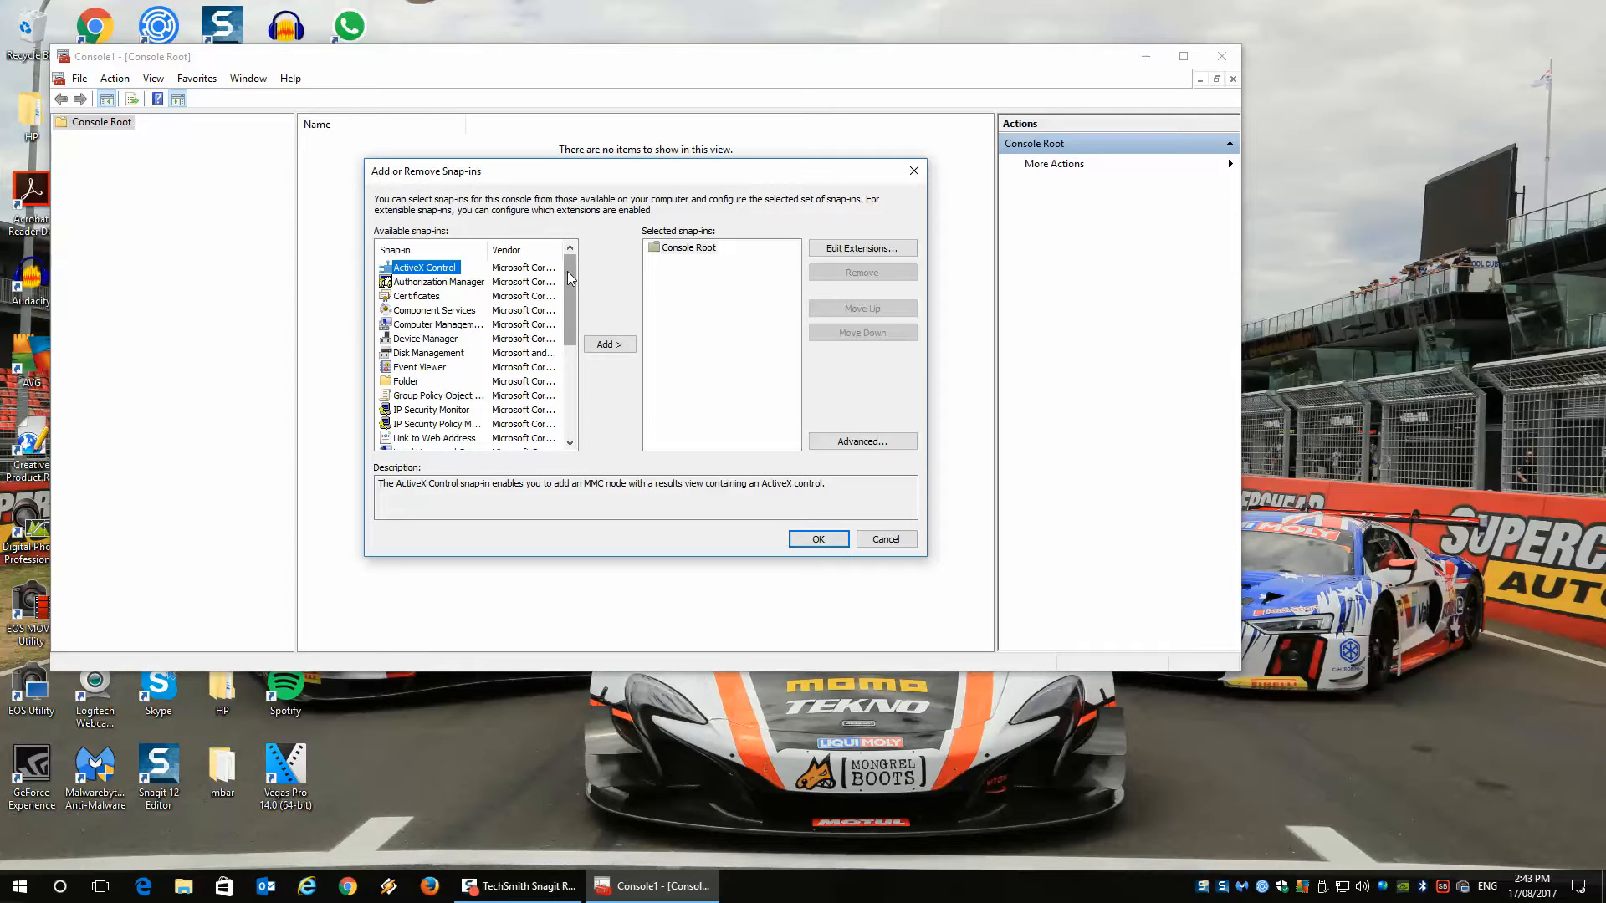
{"action": "left_click_drag", "start_coordinate": [570, 278], "coordinate": [583, 338]}
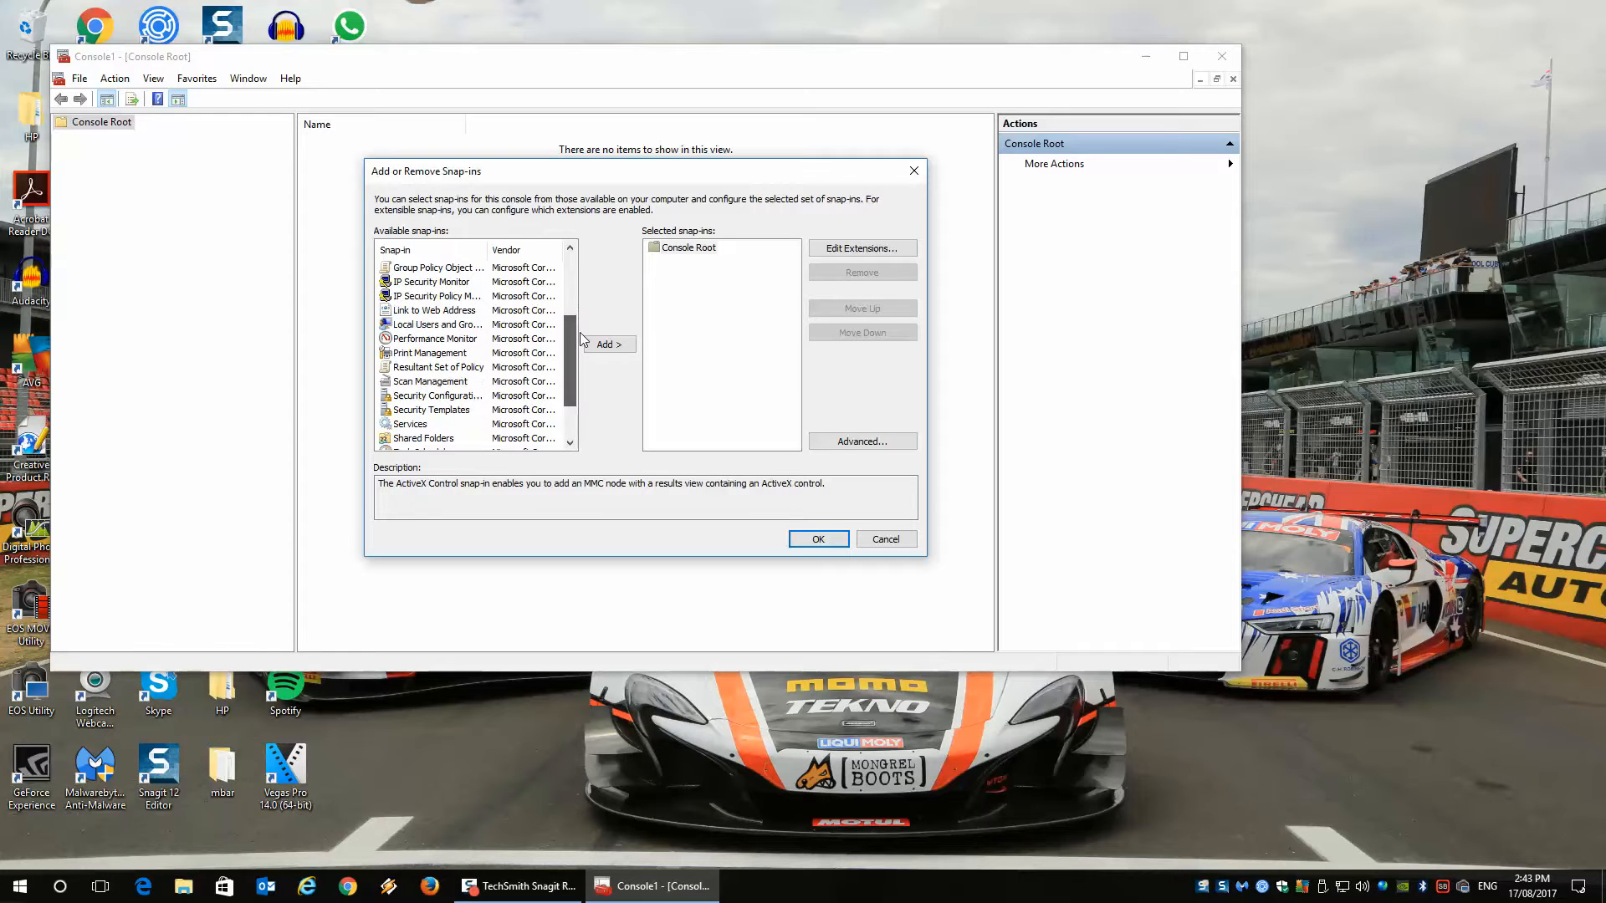
{"action": "left_click", "coordinate": [434, 269]}
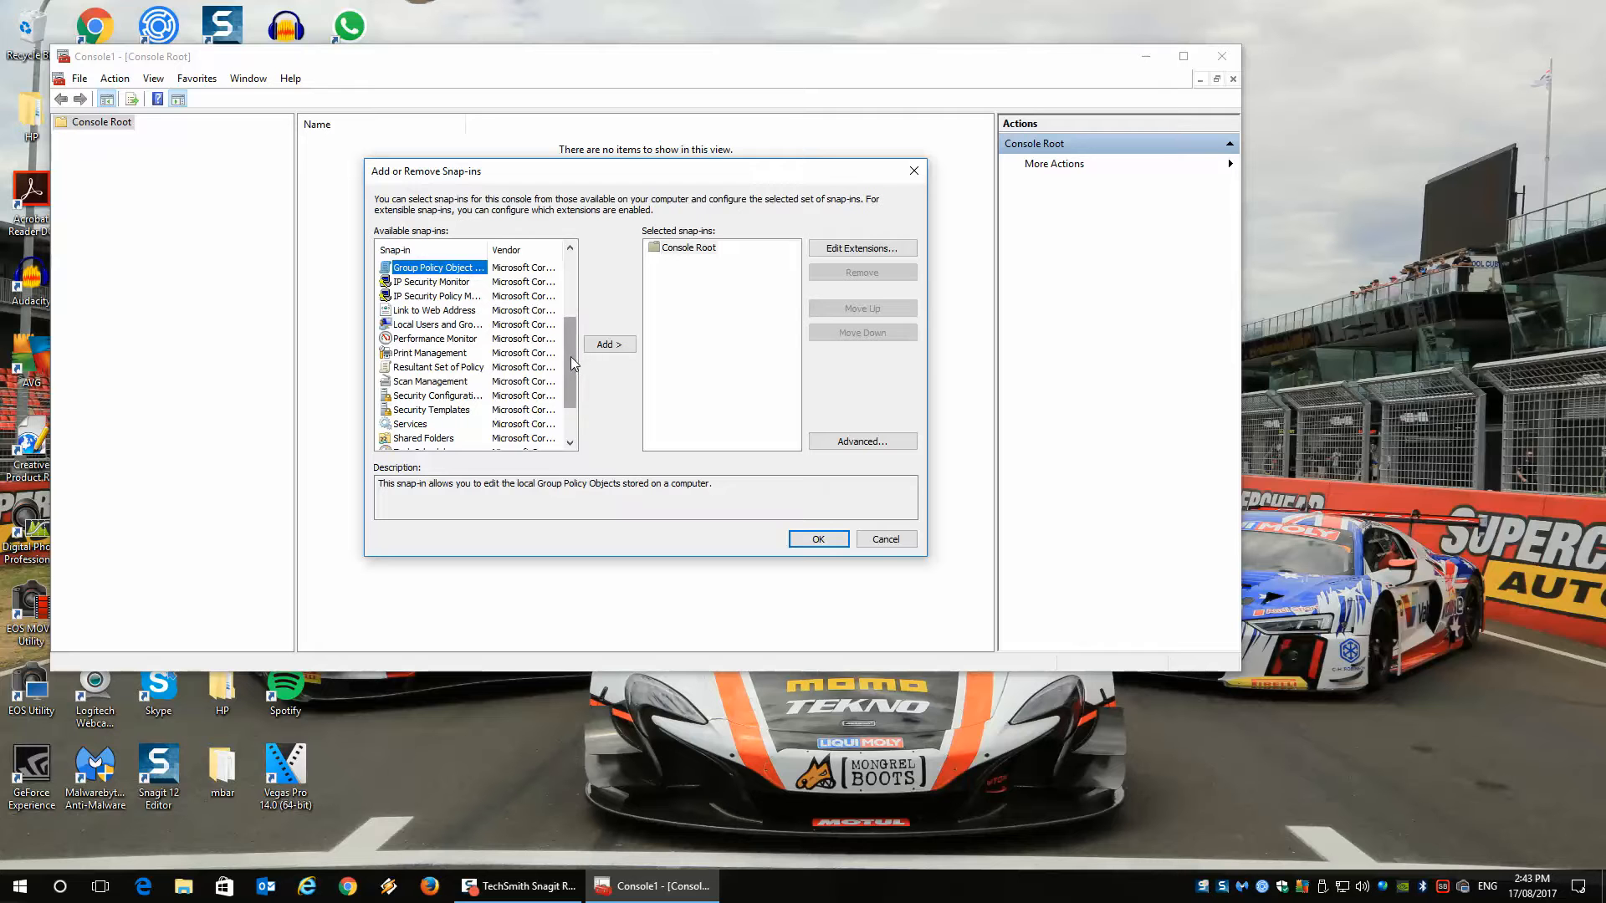
{"action": "mouse_move", "coordinate": [571, 358]}
{"action": "left_mouse_down"}
{"action": "mouse_move", "coordinate": [571, 398]}
{"action": "mouse_move", "coordinate": [584, 348]}
{"action": "left_mouse_up"}
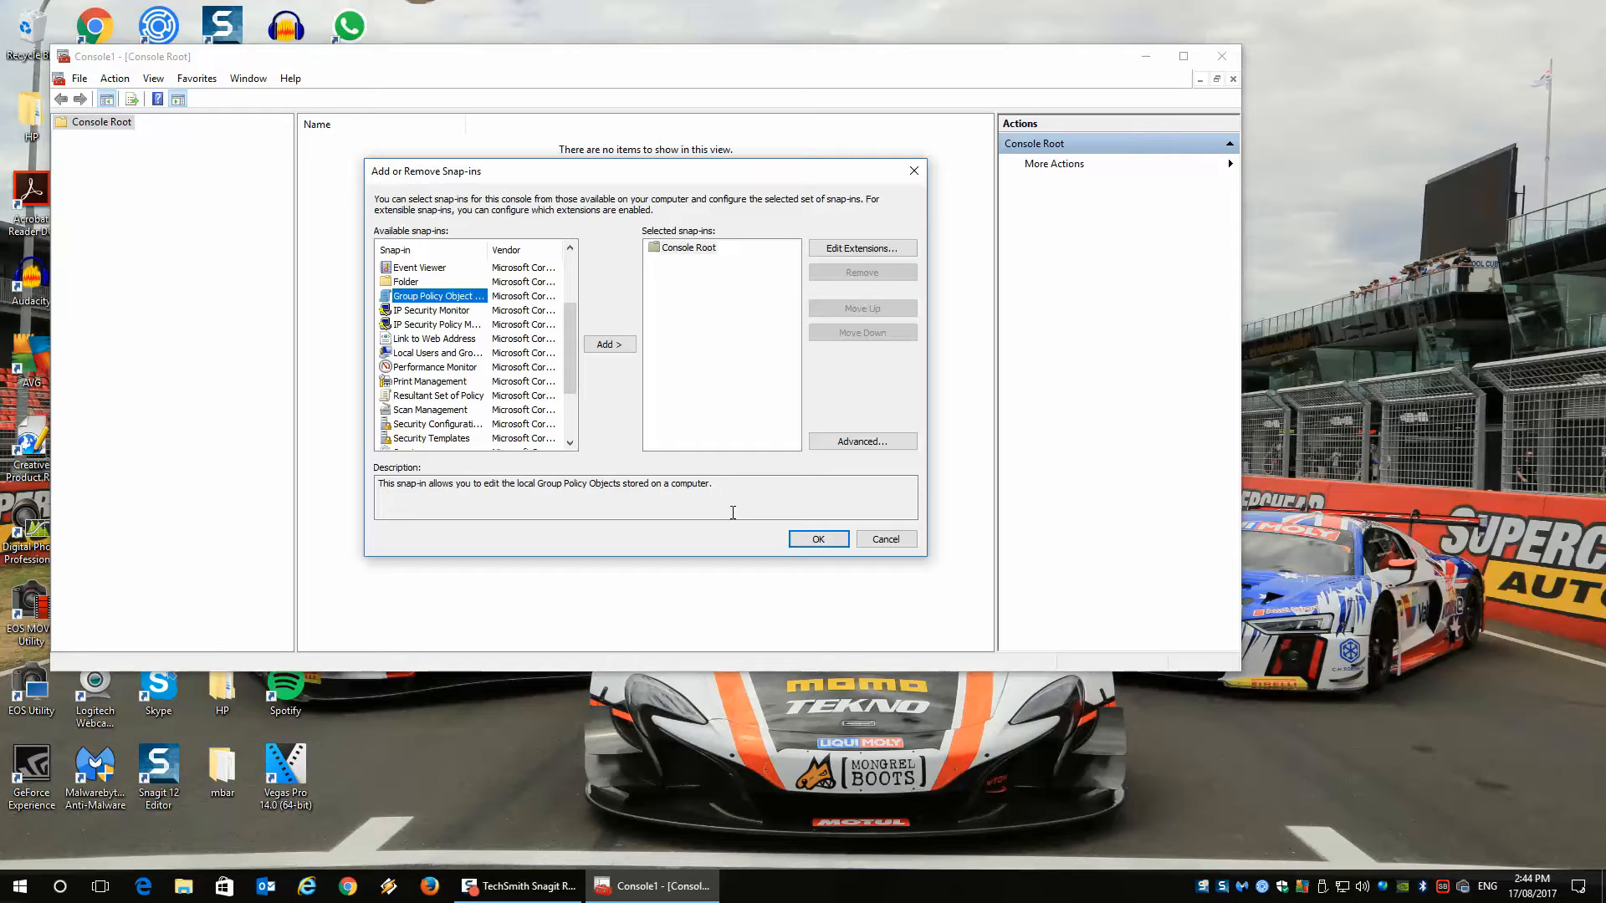
{"action": "left_click", "coordinate": [809, 540]}
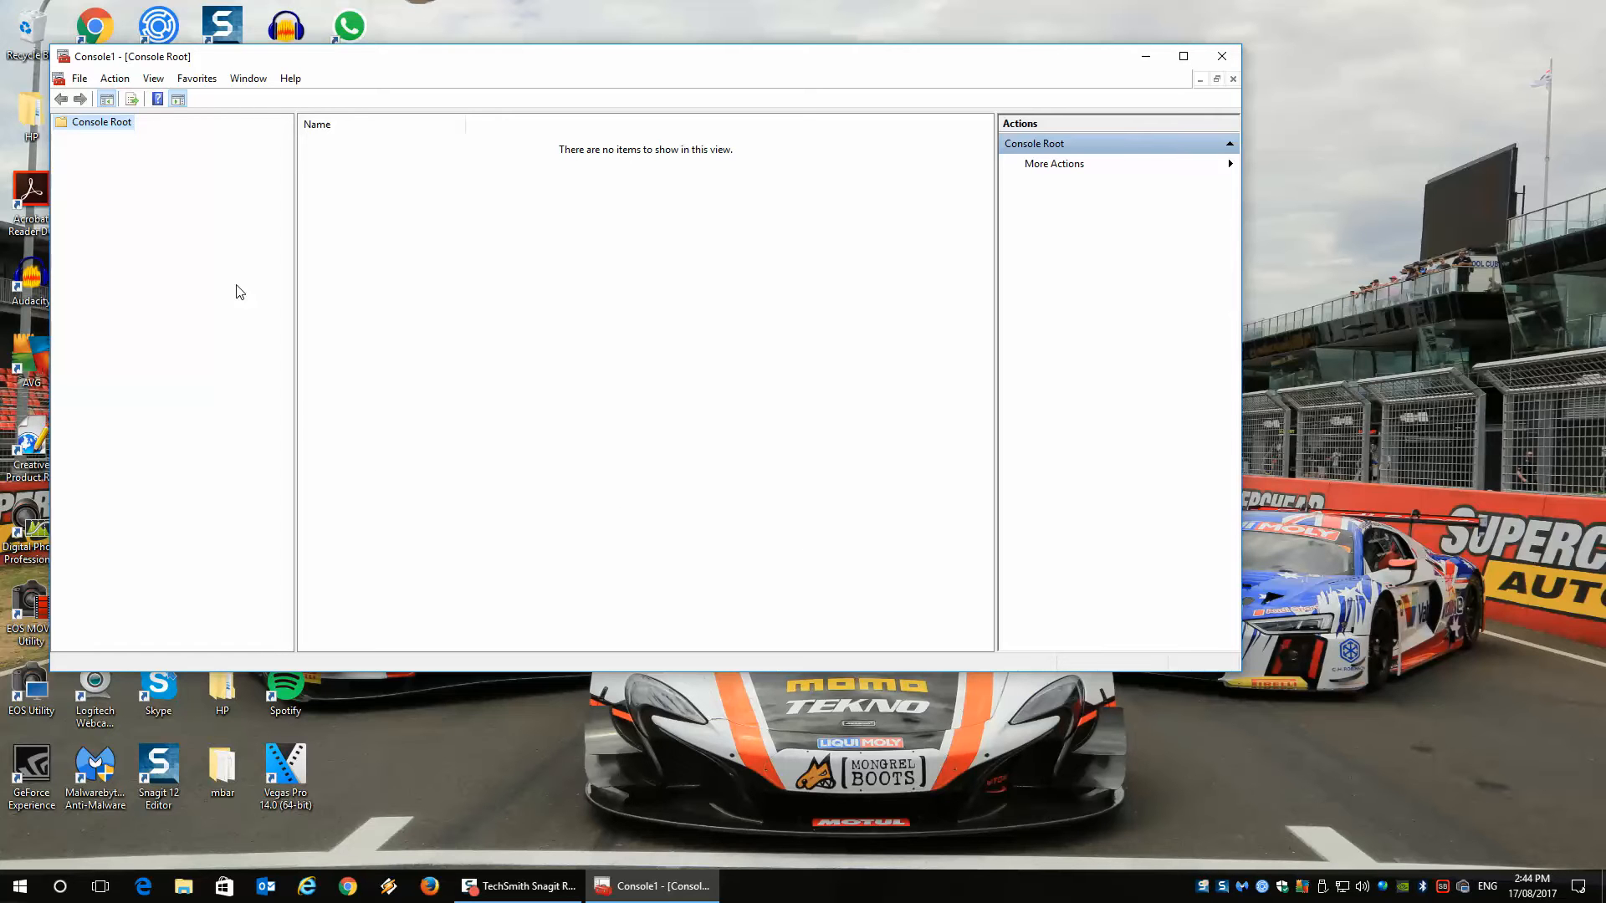
Add the Group Policy Object snap-in to the console, targeting the Local Computer.
{"action": "left_click", "coordinate": [80, 78]}
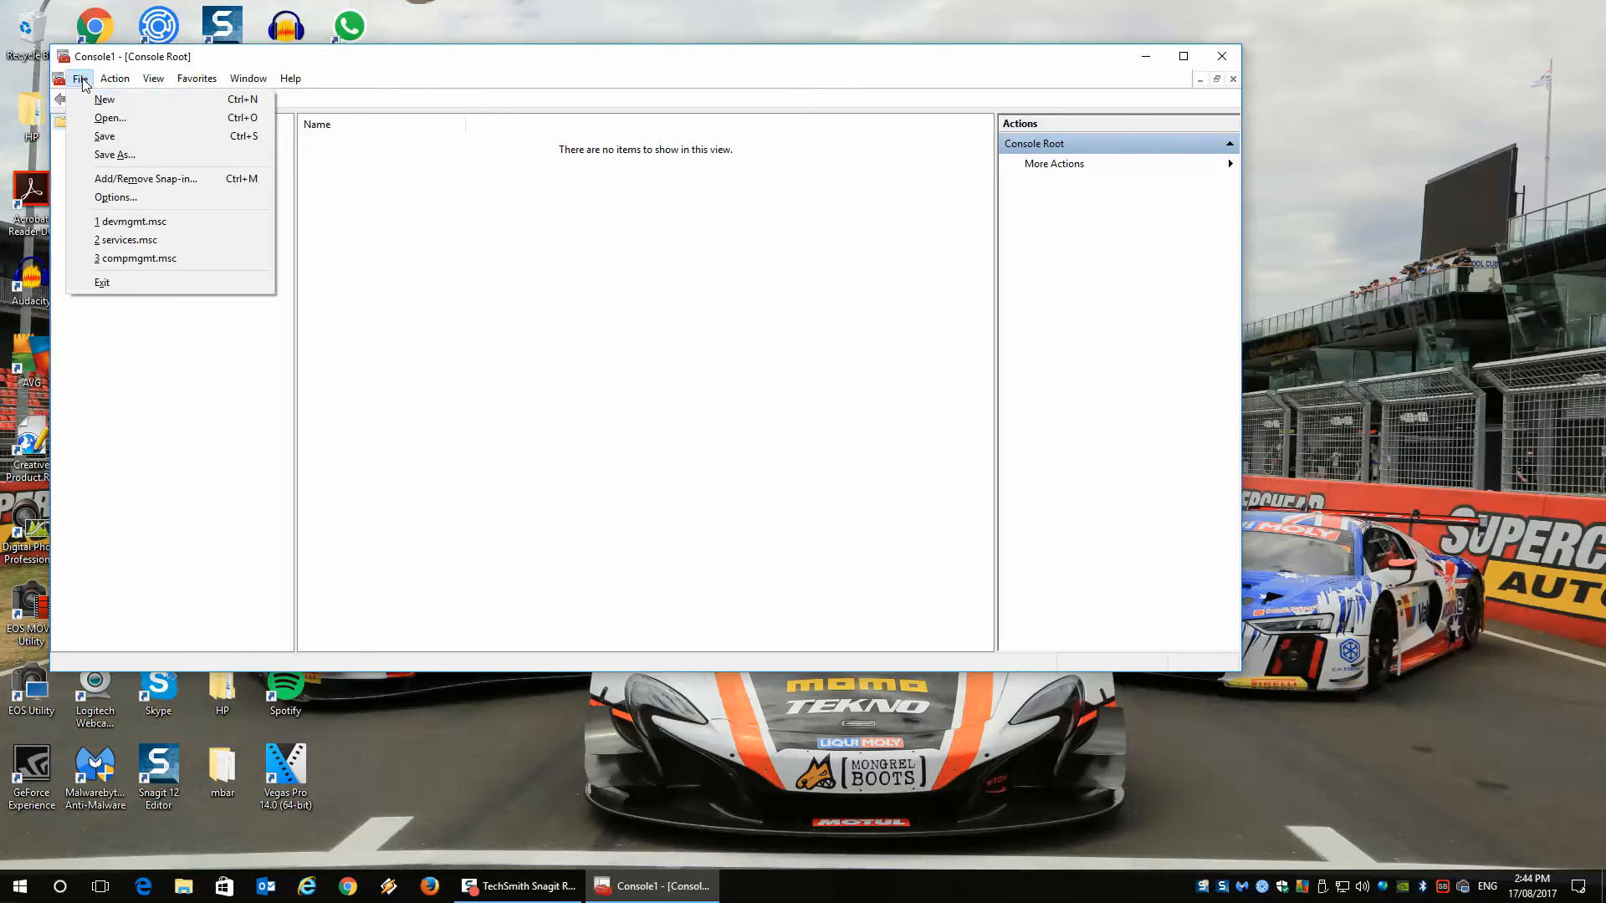
{"action": "left_click", "coordinate": [155, 179]}
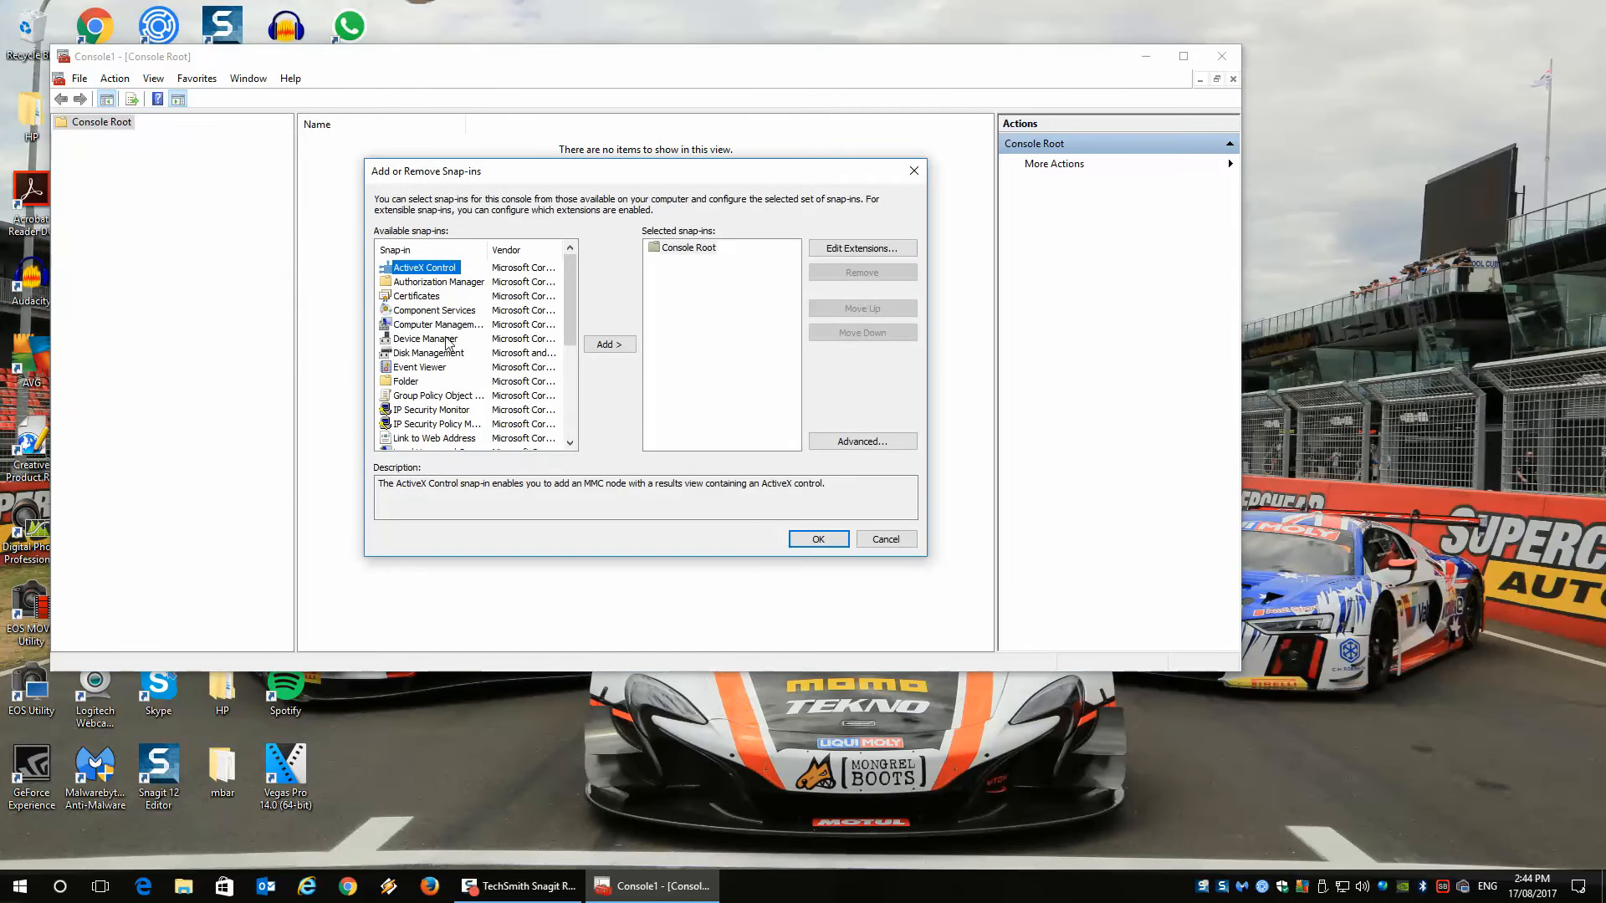
{"action": "left_click", "coordinate": [434, 398]}
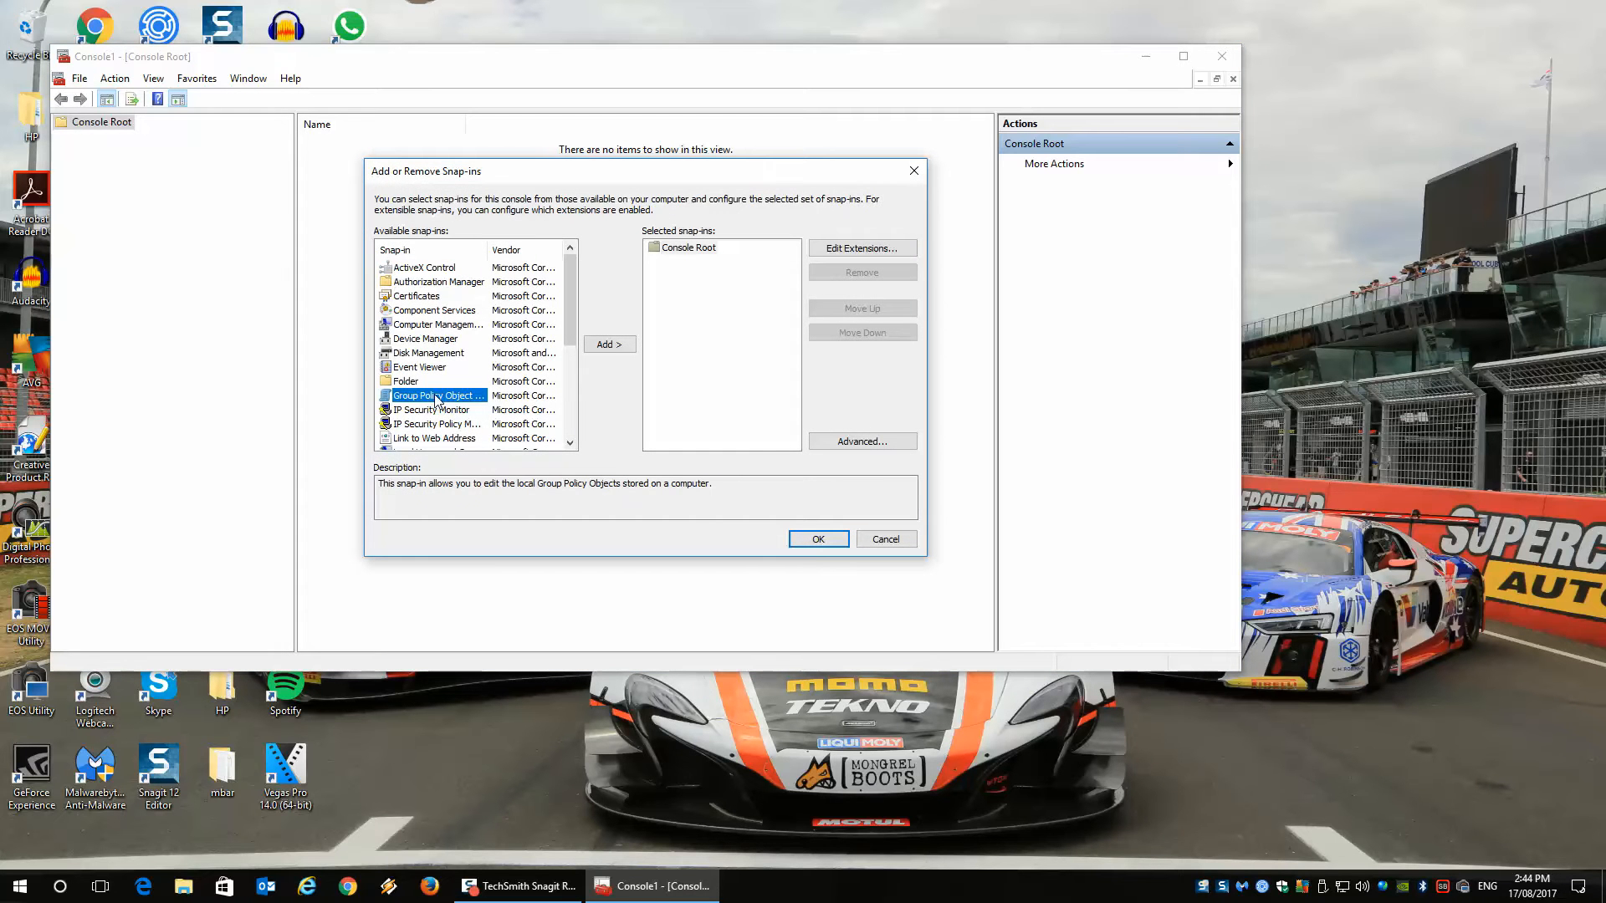
{"action": "left_click", "coordinate": [610, 344]}
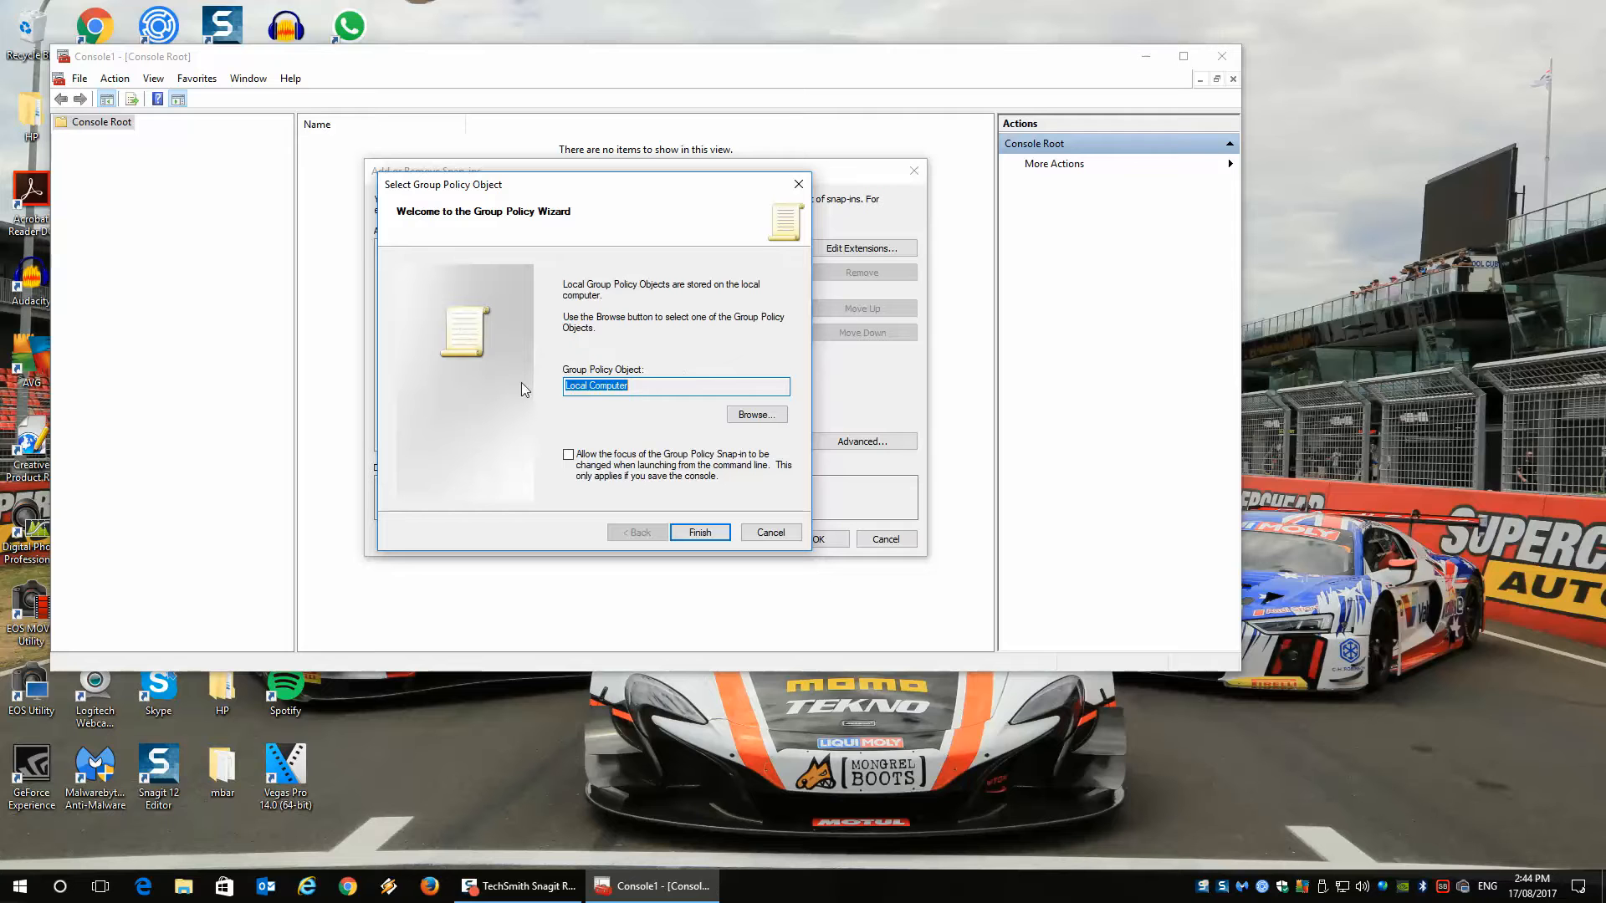
{"action": "left_click", "coordinate": [700, 533]}
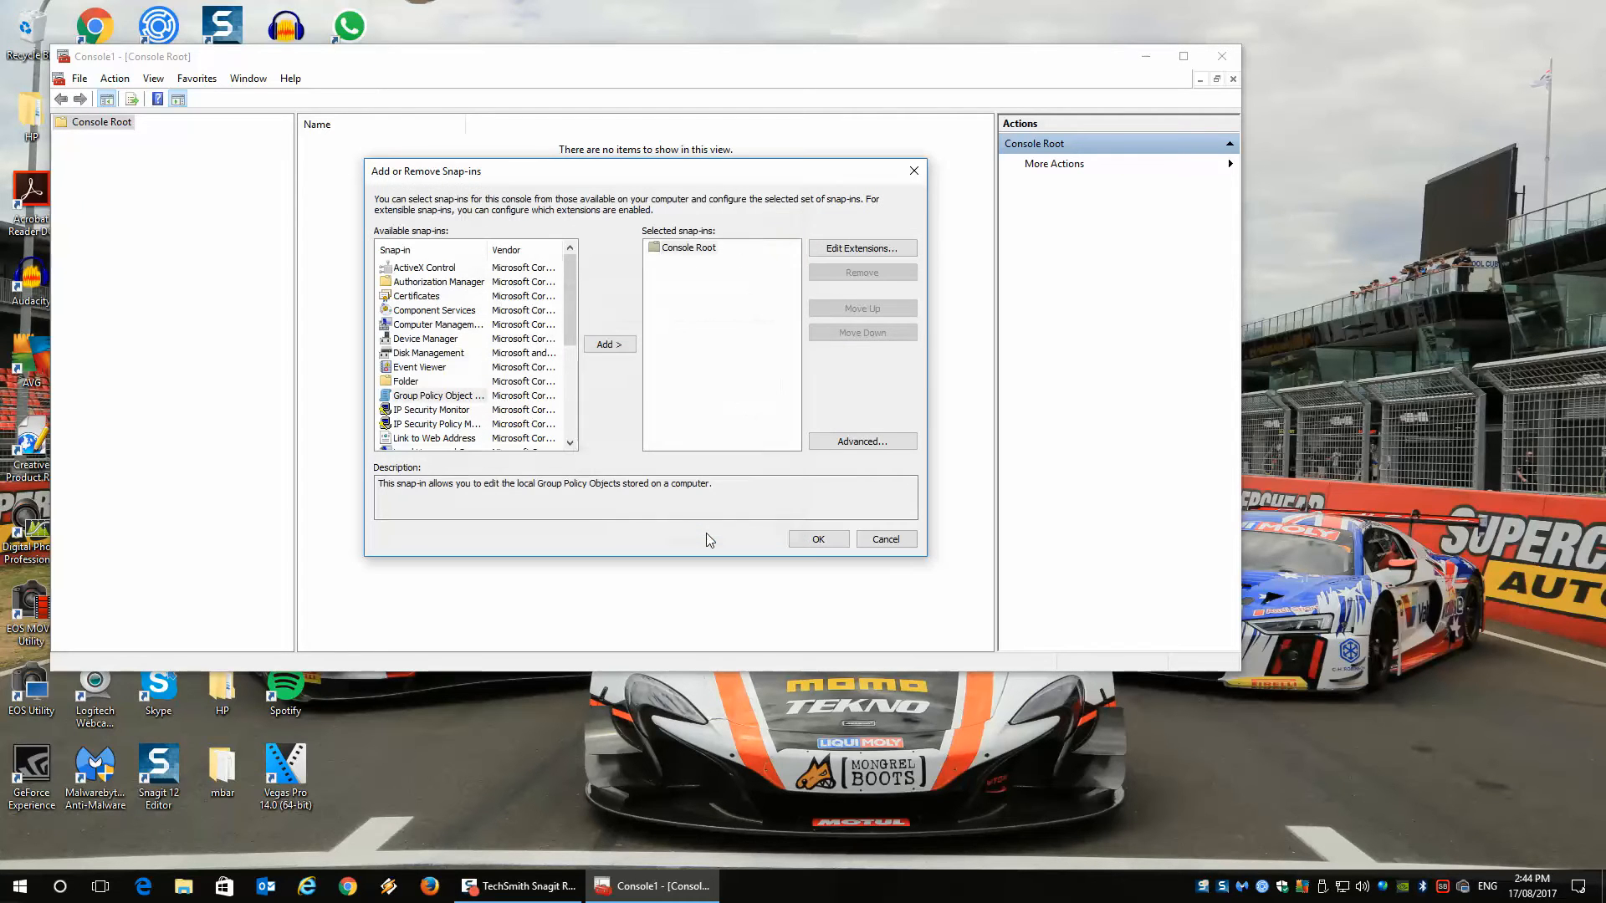
{"action": "left_click", "coordinate": [818, 539]}
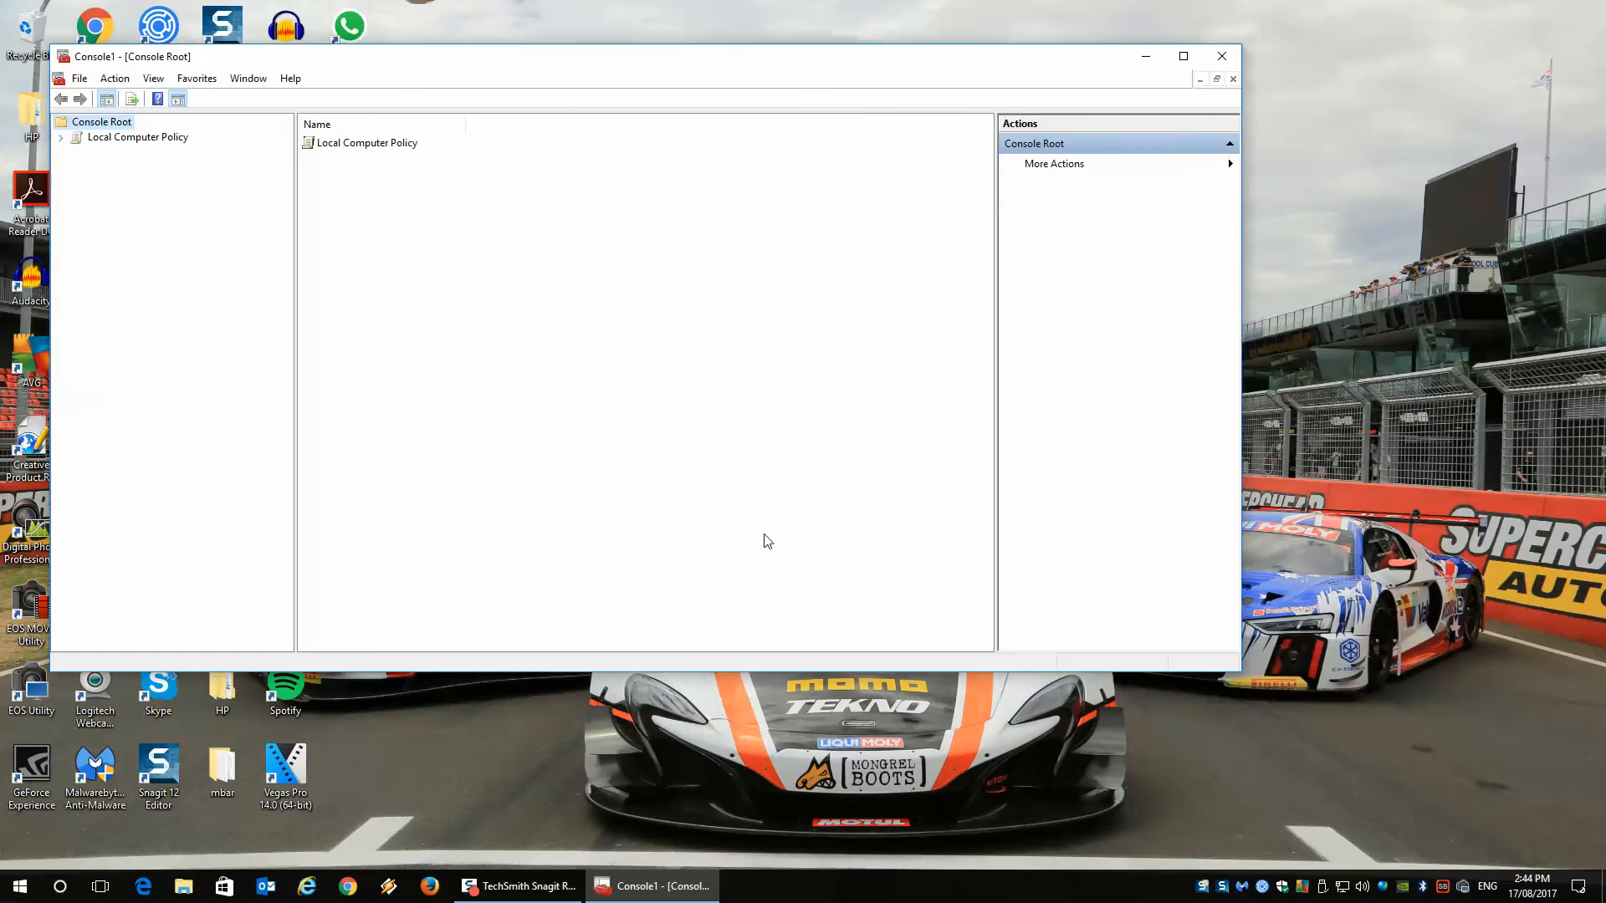
Maximize the console and expand Local Computer Policy through Computer Configuration and Administrative Templates to Windows Components, dismissing the namespace warning.
{"action": "left_click", "coordinate": [60, 137]}
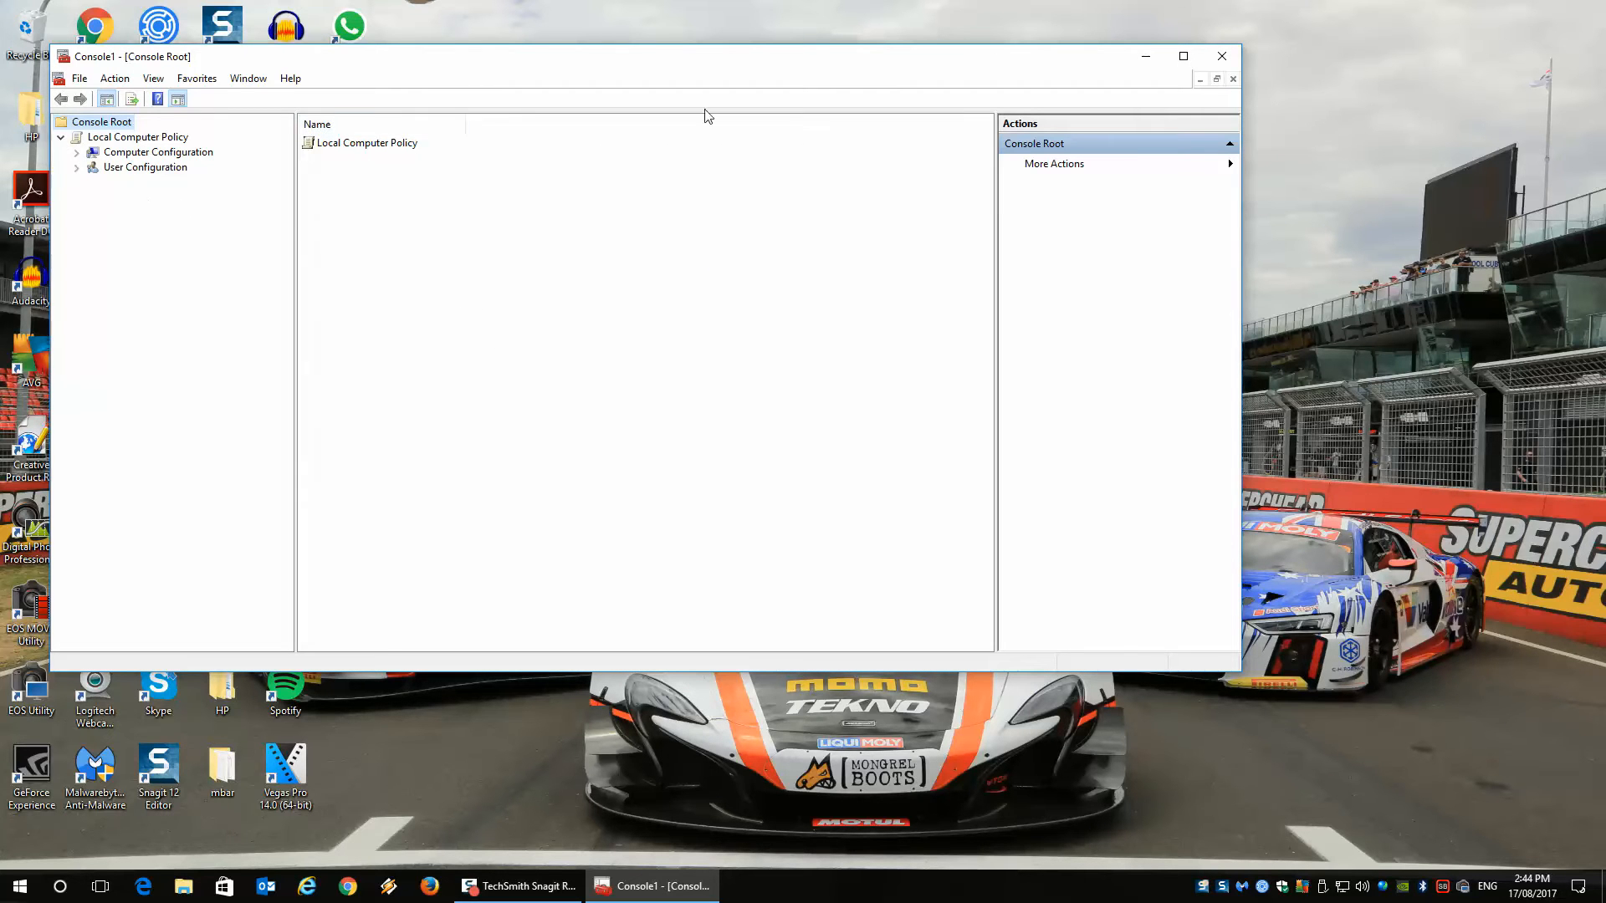
{"action": "left_click", "coordinate": [1183, 56]}
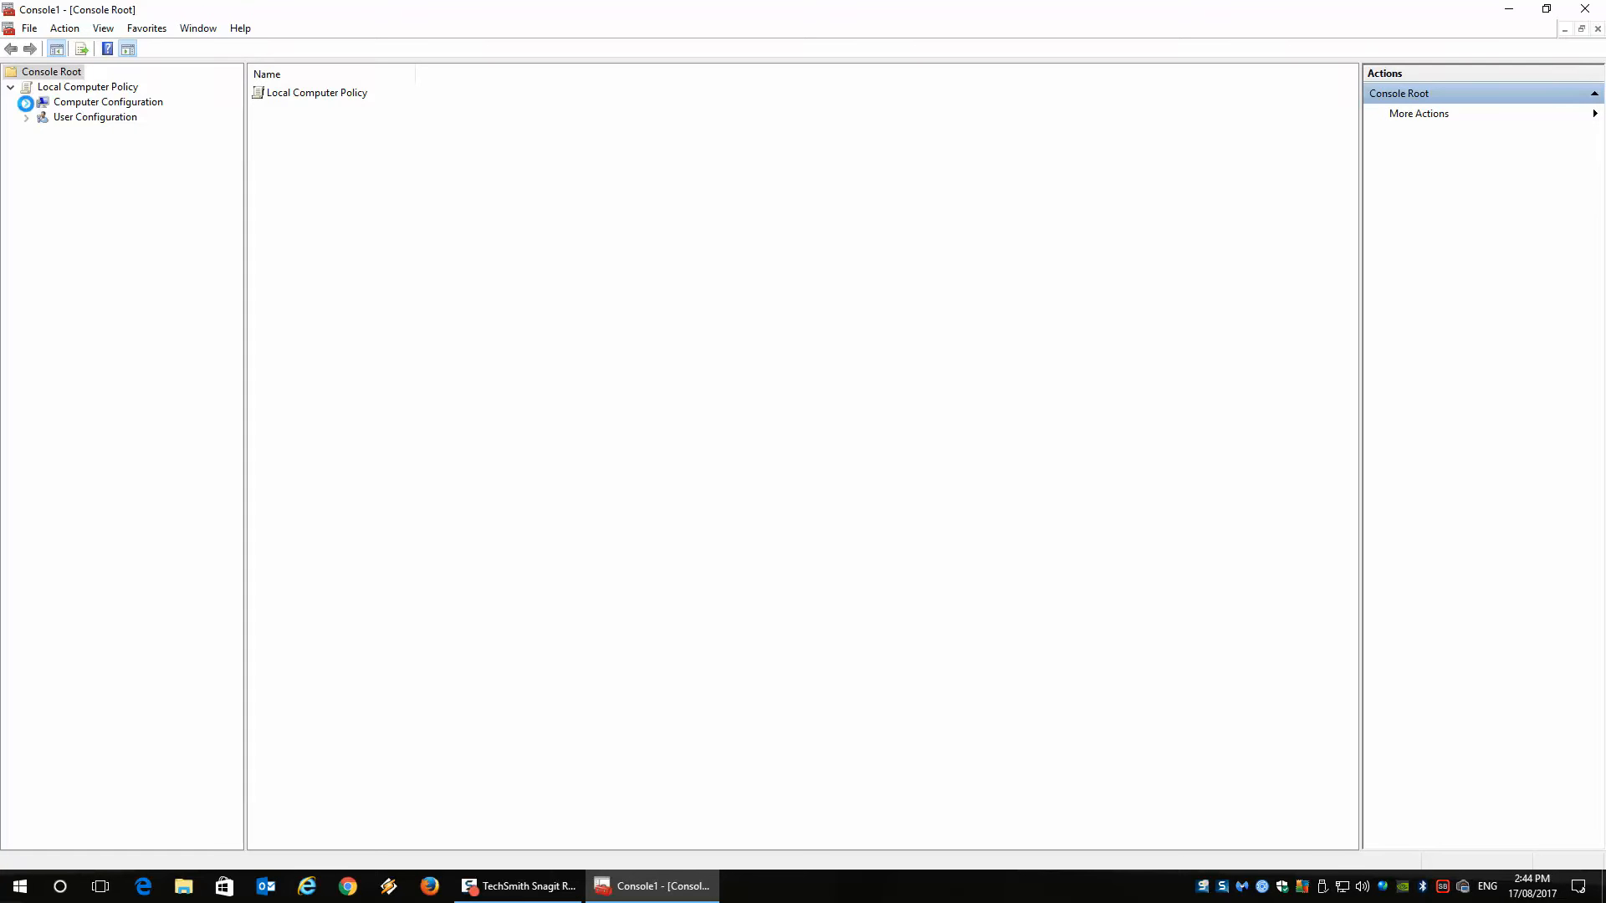
{"action": "left_click", "coordinate": [27, 103]}
{"action": "left_click", "coordinate": [42, 149]}
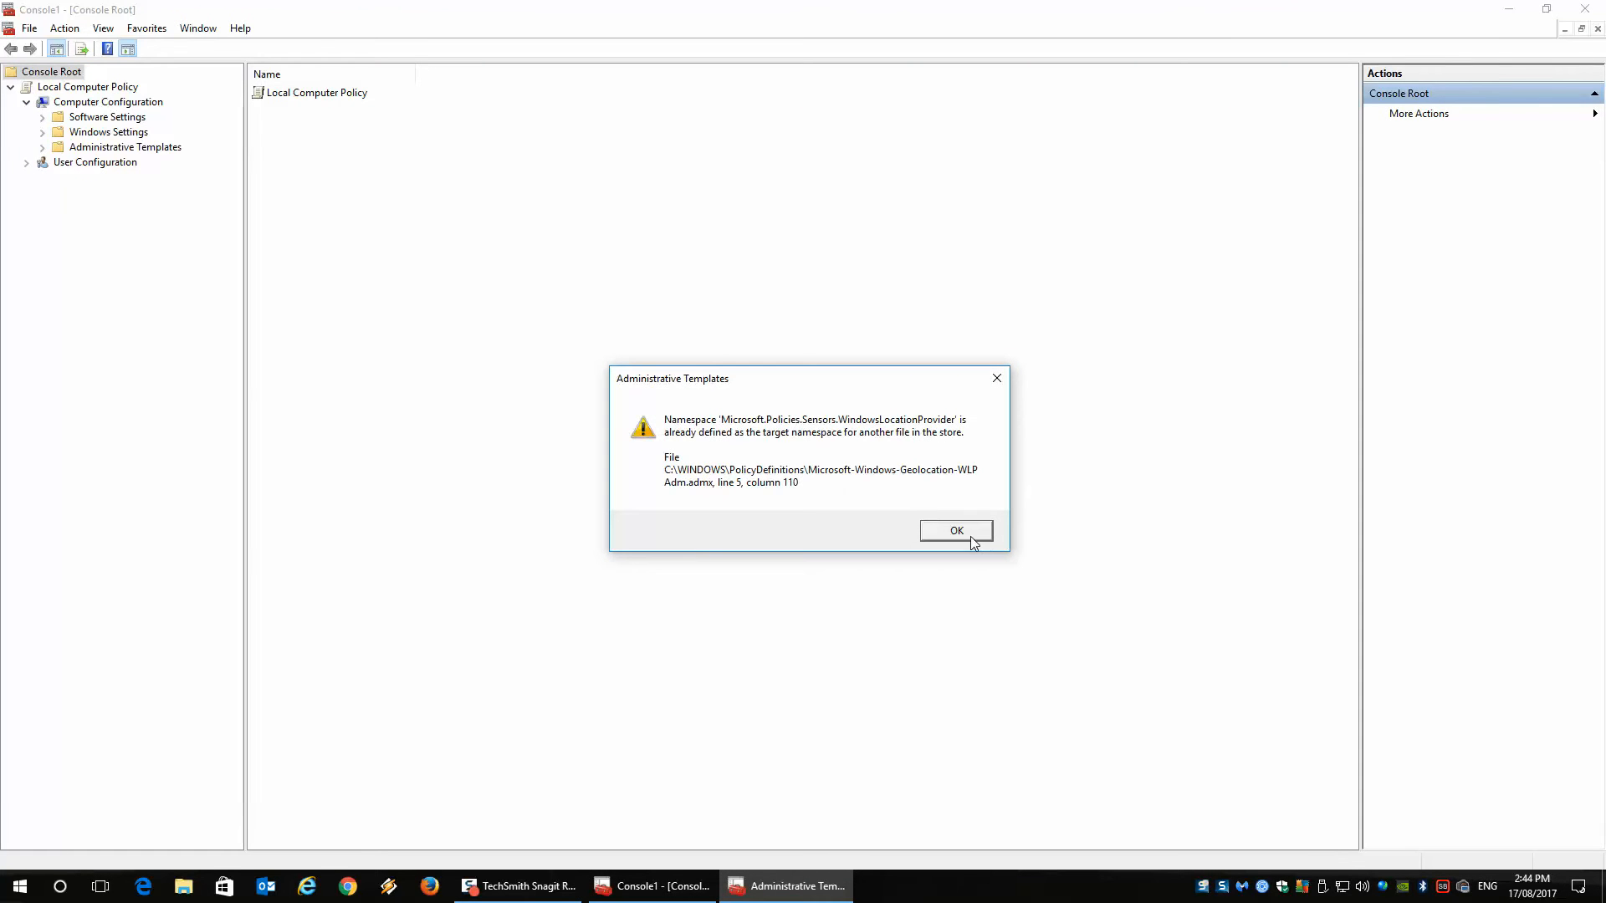
{"action": "left_click", "coordinate": [956, 531]}
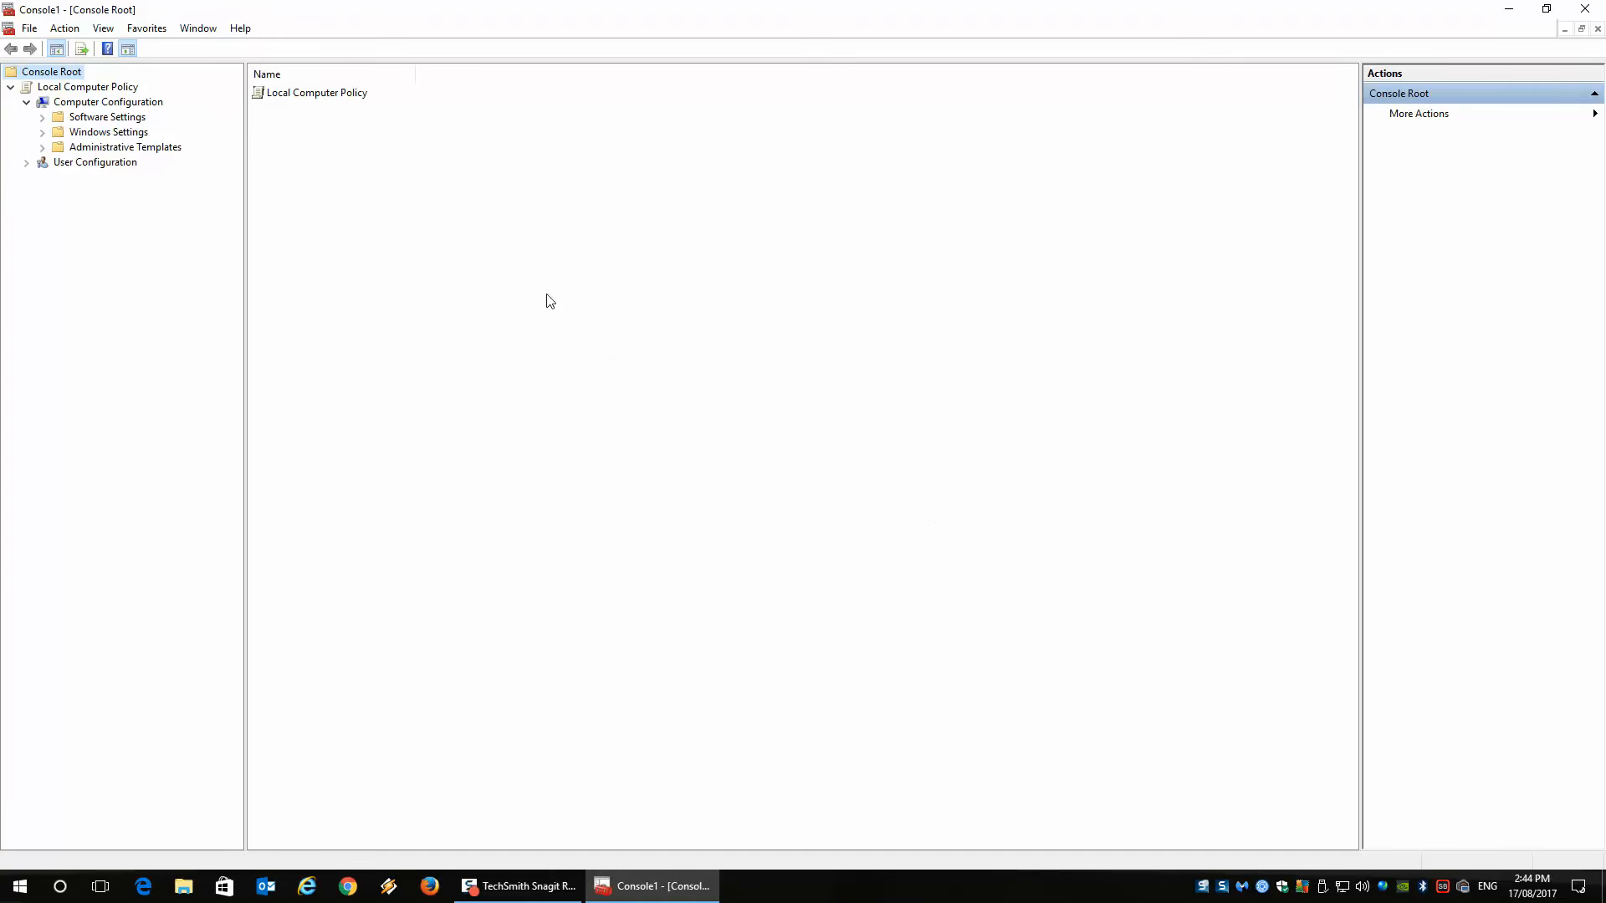
{"action": "left_click", "coordinate": [42, 149]}
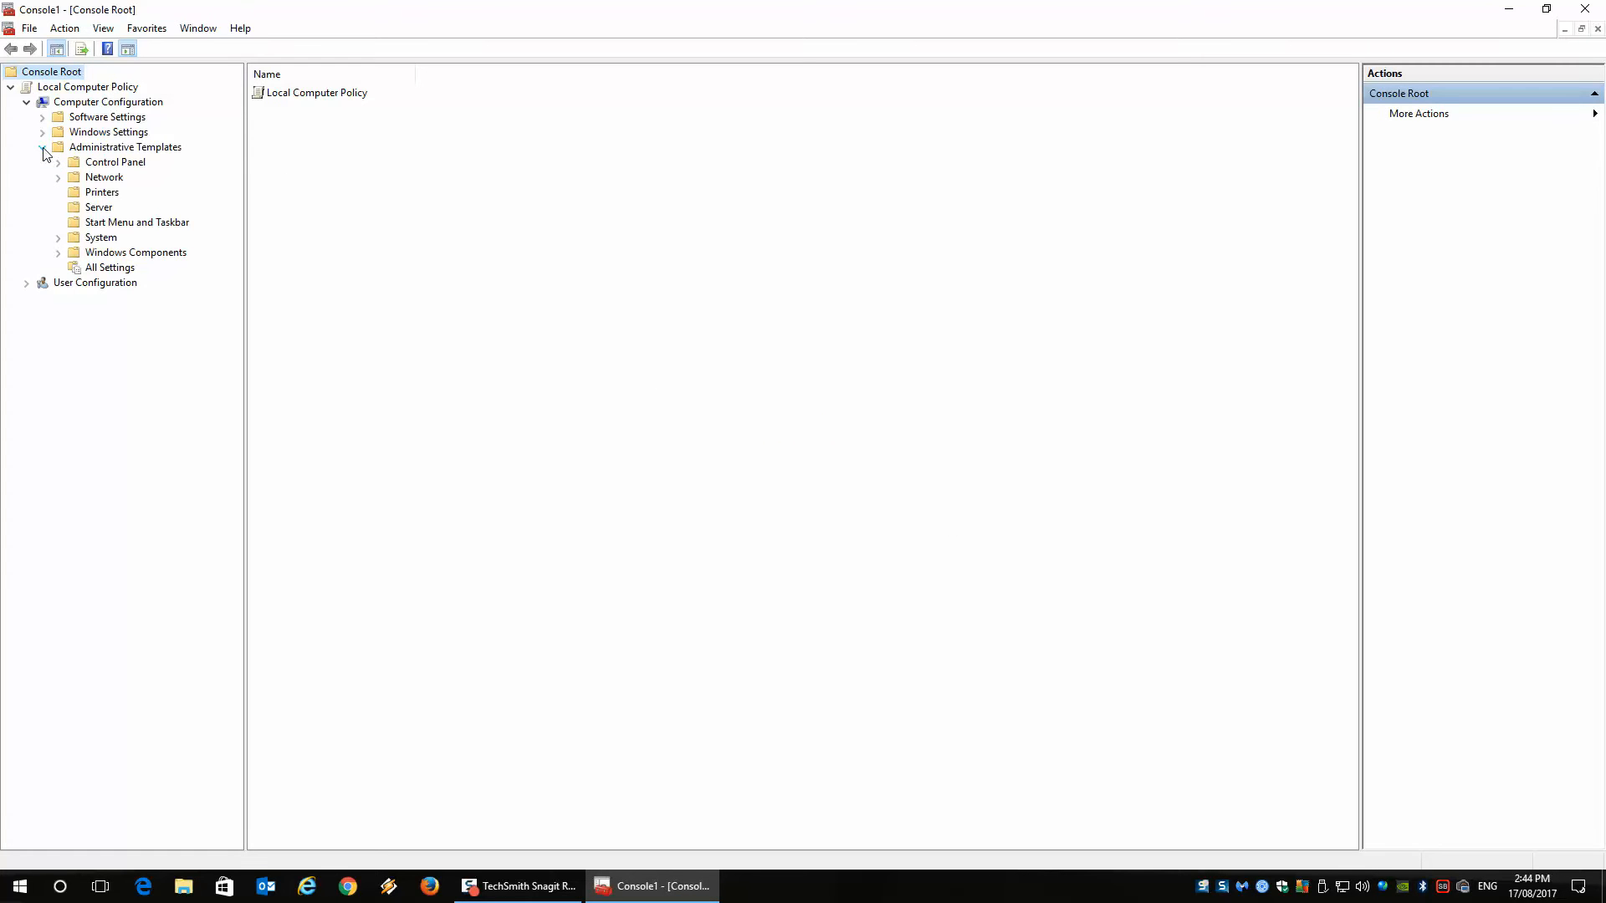
{"action": "left_click", "coordinate": [60, 253]}
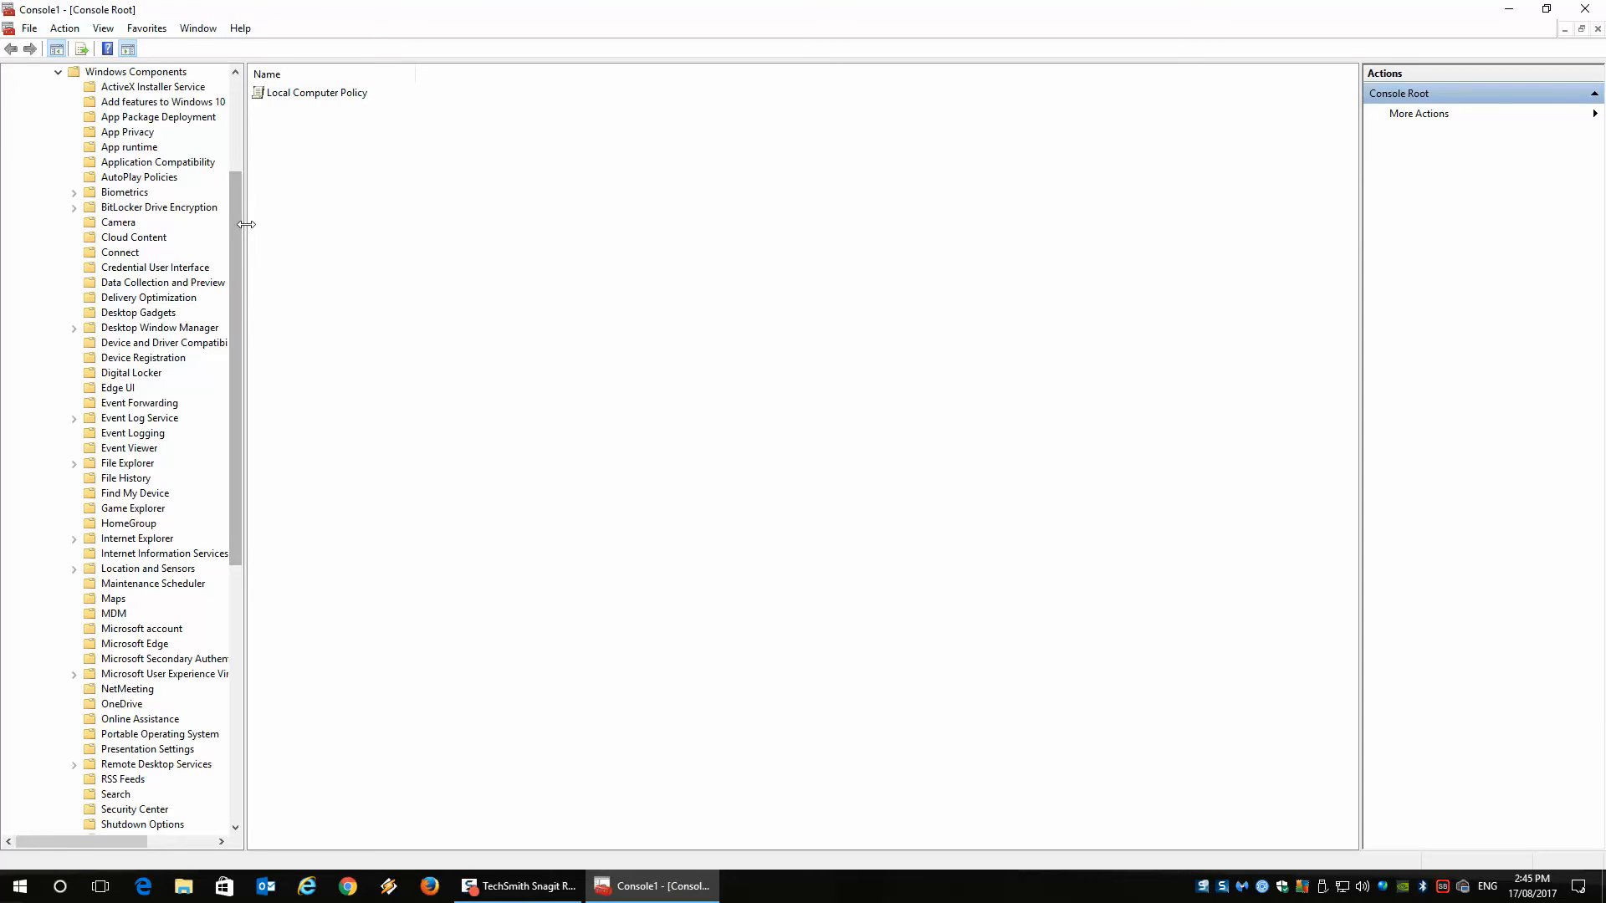
Widen the console tree, open the Windows Update policies under Windows Components, and show the description of Configure Automatic Updates.
{"action": "left_click_drag", "start_coordinate": [244, 224], "coordinate": [364, 535]}
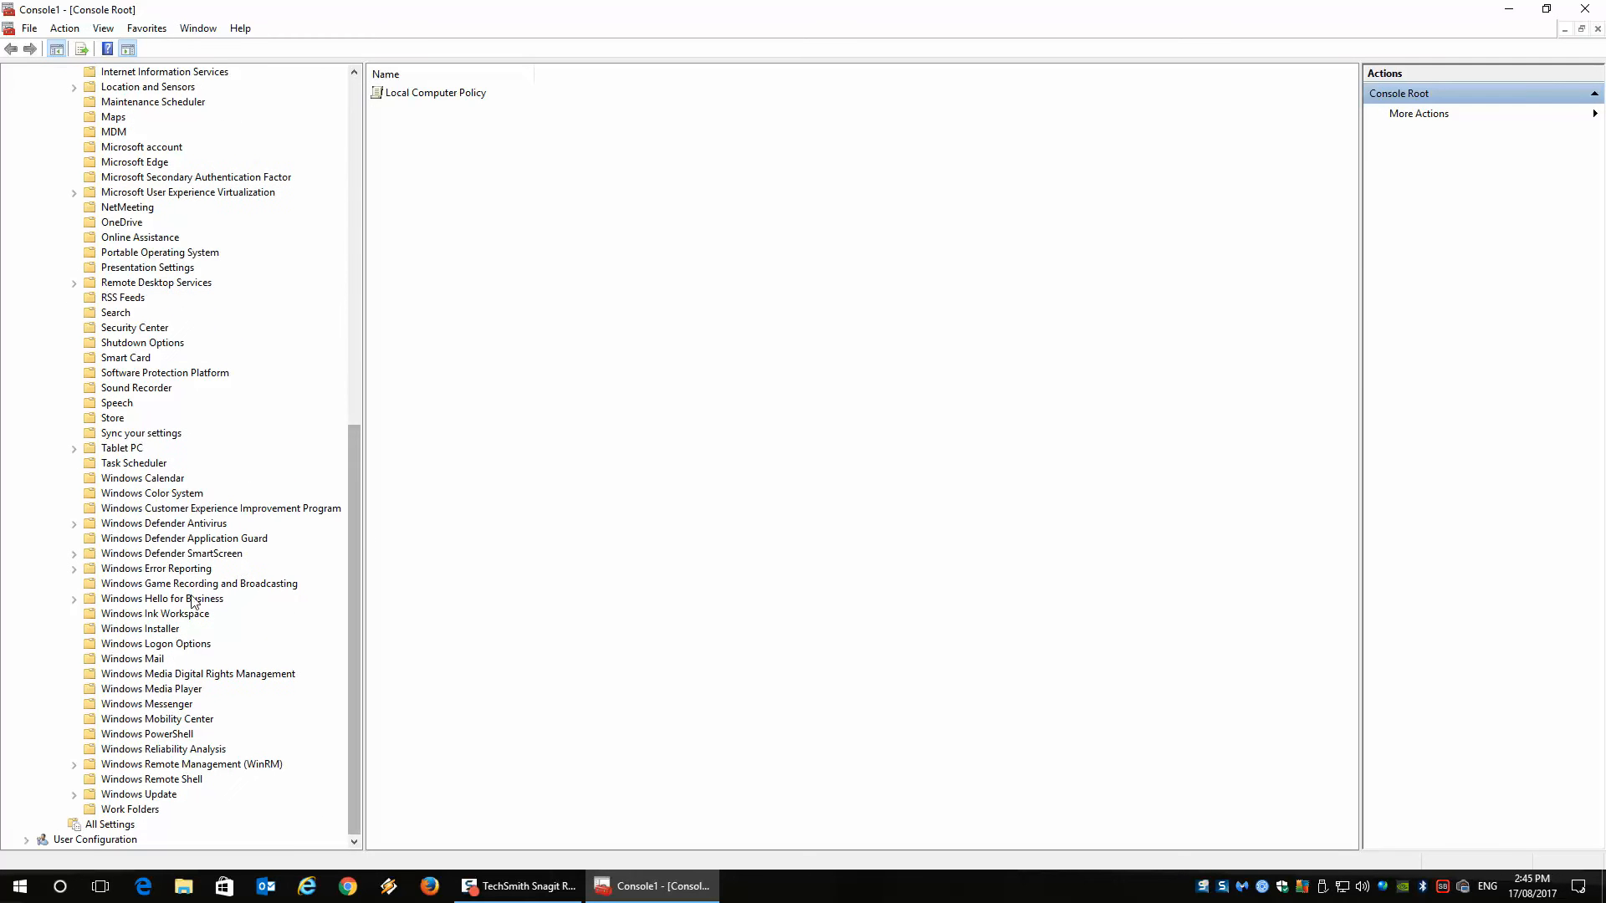
{"action": "left_click", "coordinate": [153, 798]}
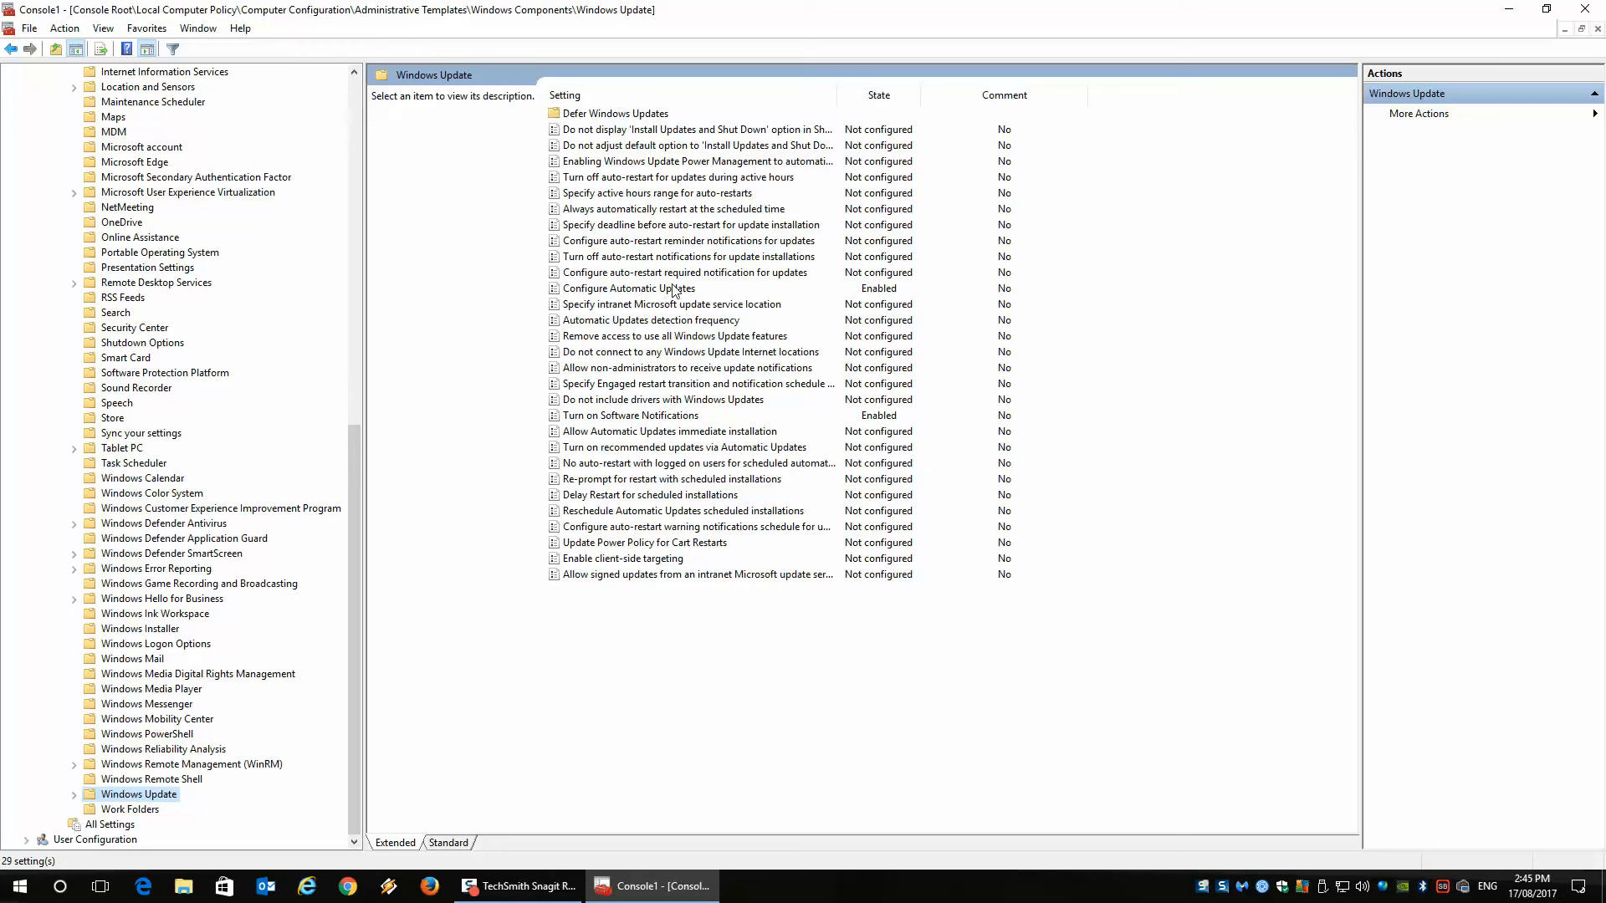
{"action": "left_click", "coordinate": [746, 289]}
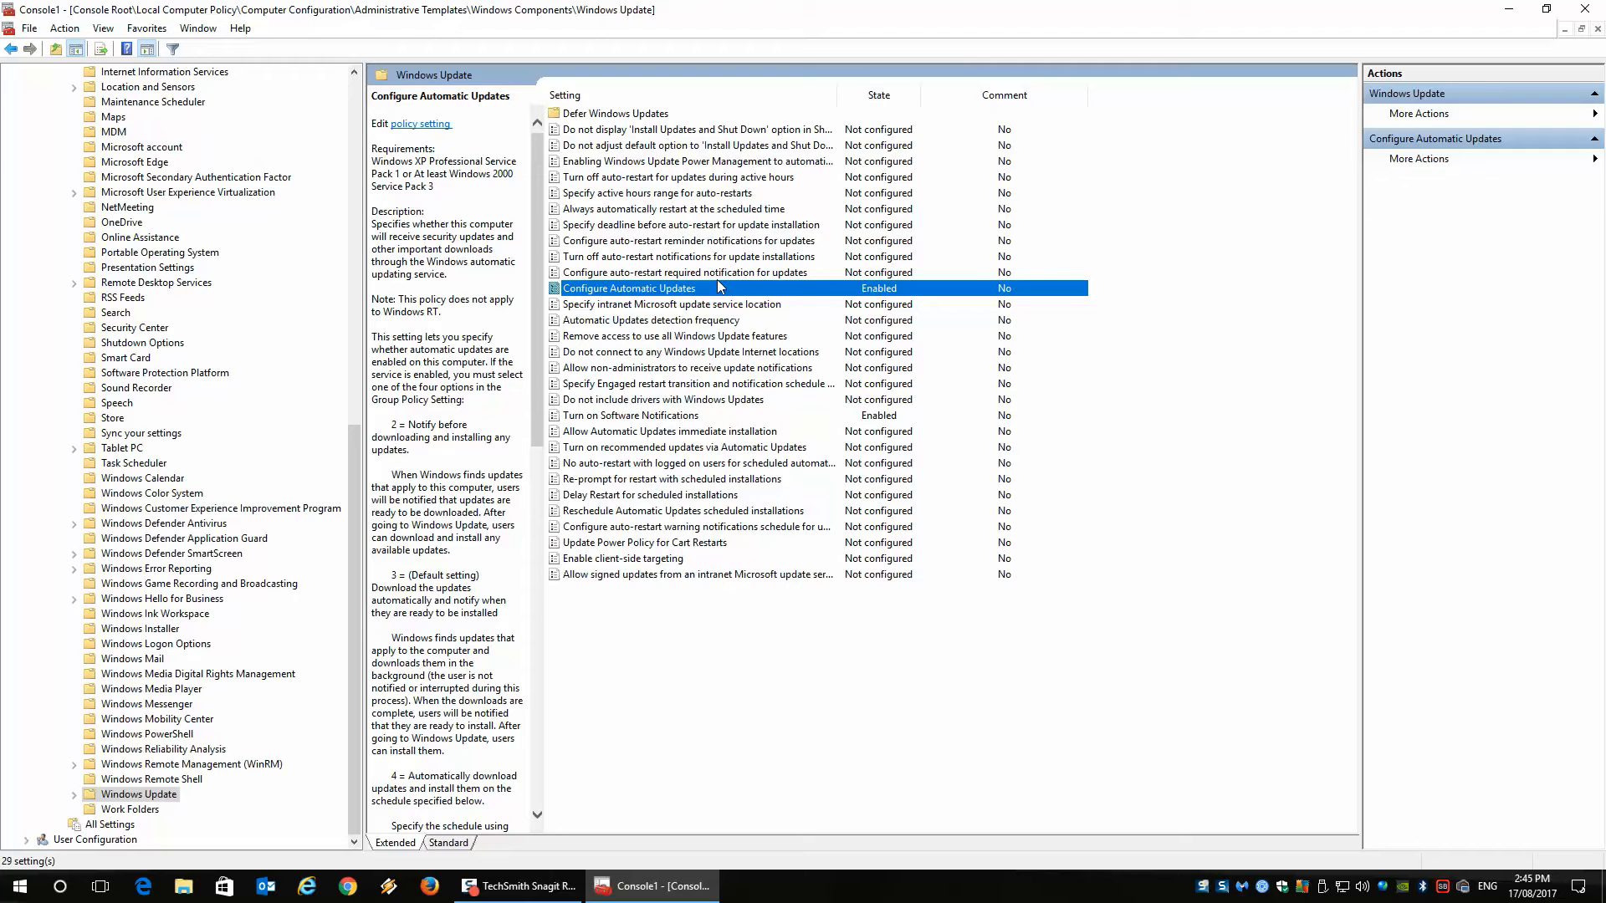
Examine the Turn on Software Notifications policy and its settings, and close it without making changes.
{"action": "left_click", "coordinate": [670, 417]}
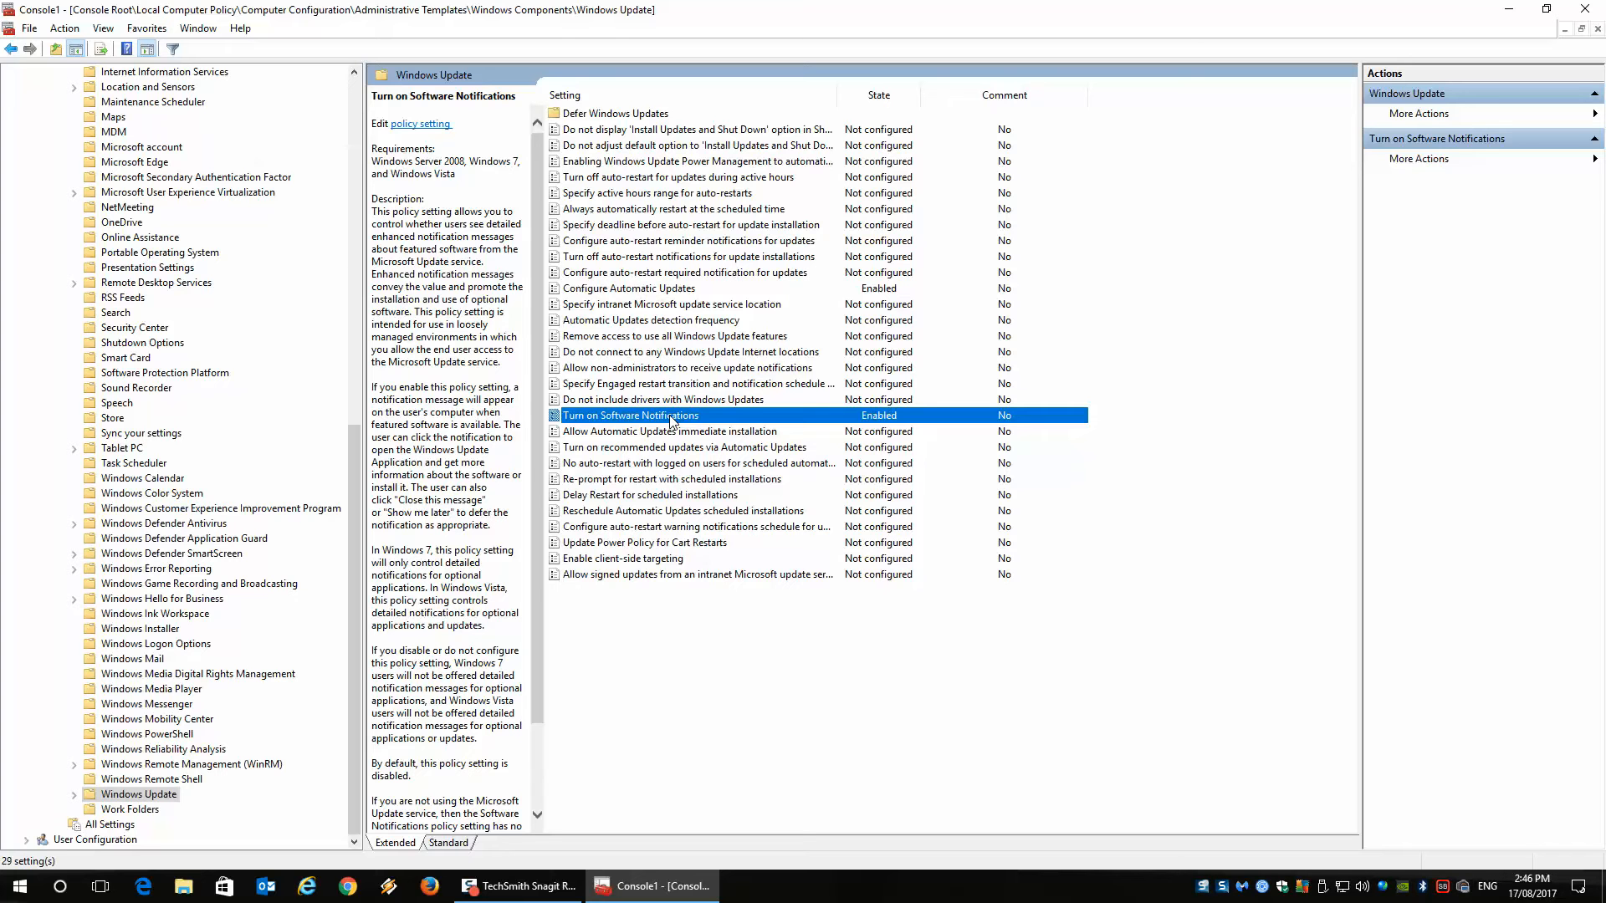
{"action": "double_click", "coordinate": [669, 416]}
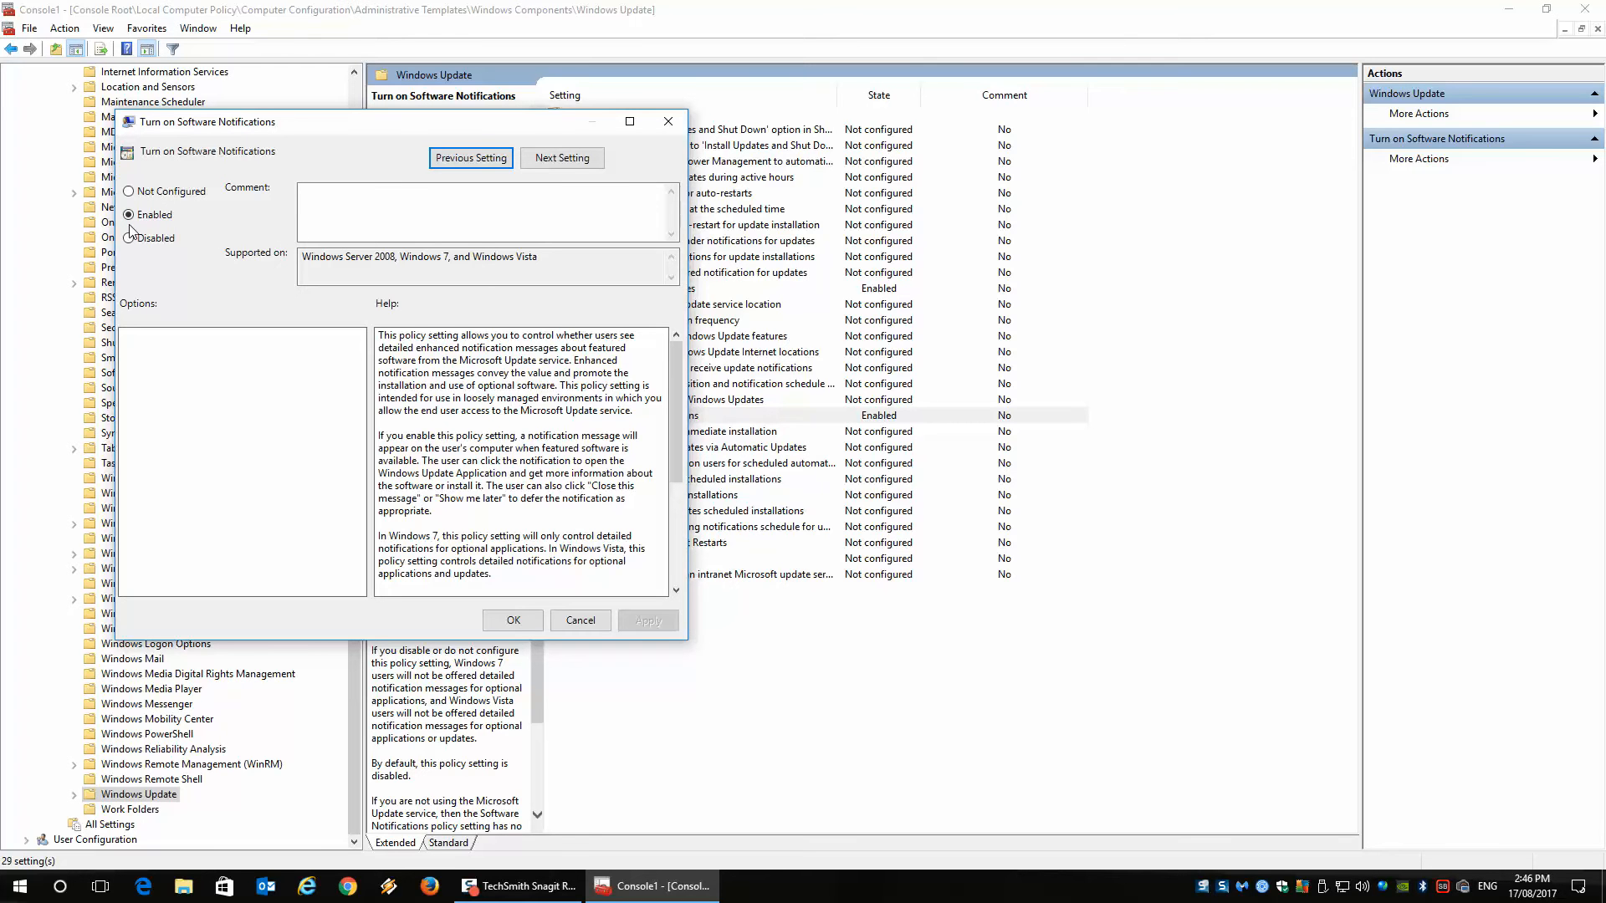
{"action": "left_click", "coordinate": [667, 122]}
Examine the automatic updating choices in the Configure Automatic Updates policy without changing them, and close the console without saving its settings.
{"action": "double_click", "coordinate": [682, 288]}
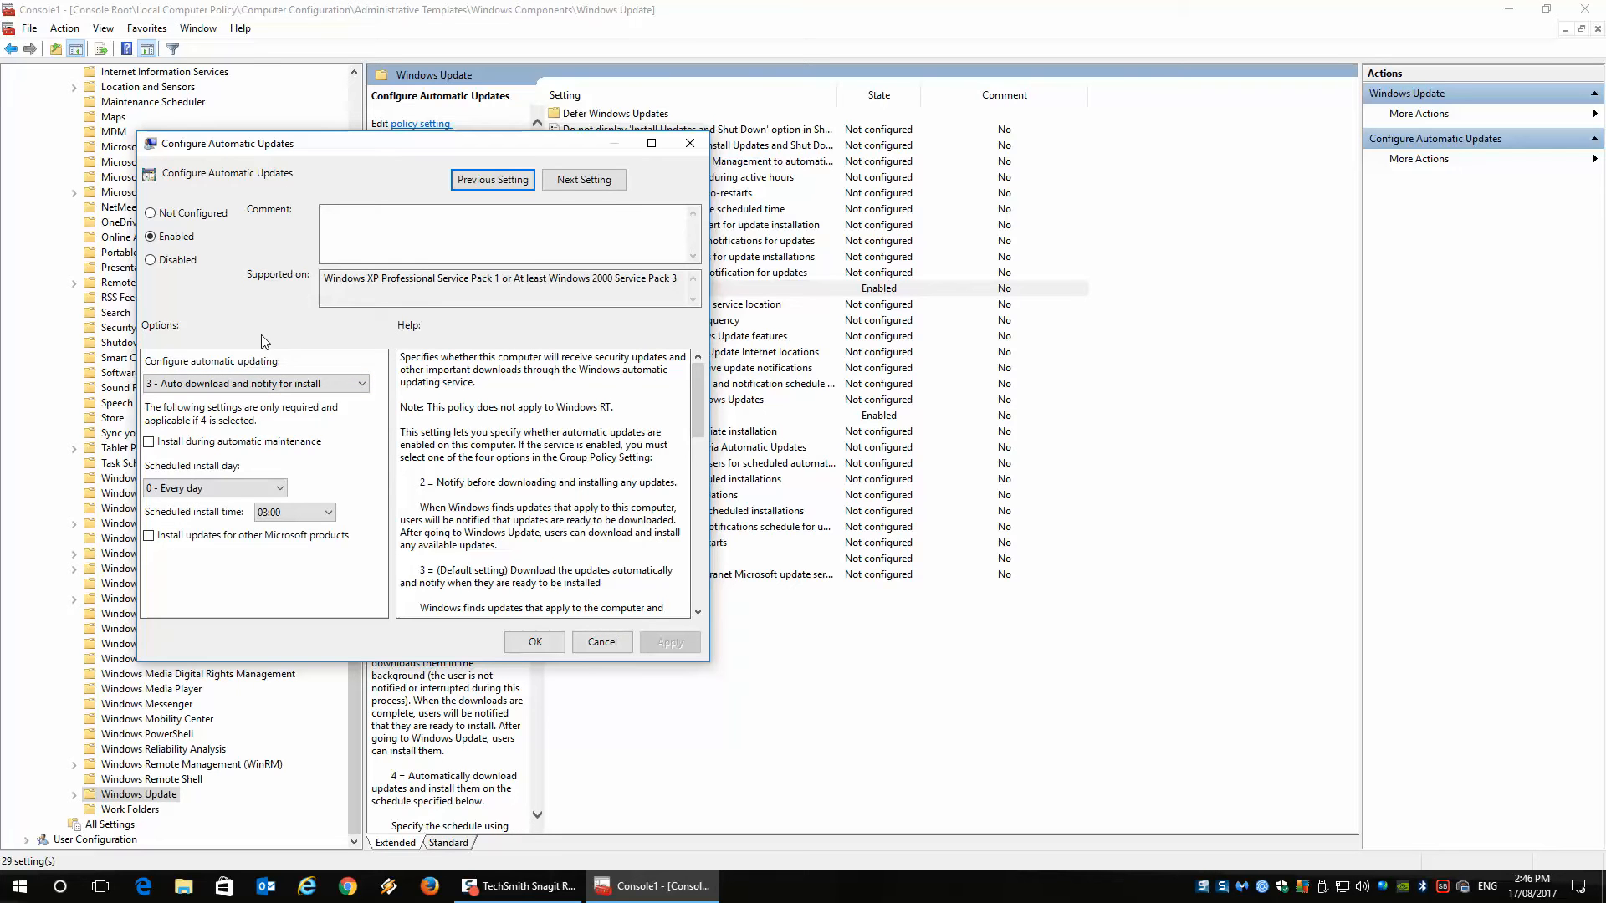
{"action": "left_click", "coordinate": [336, 386]}
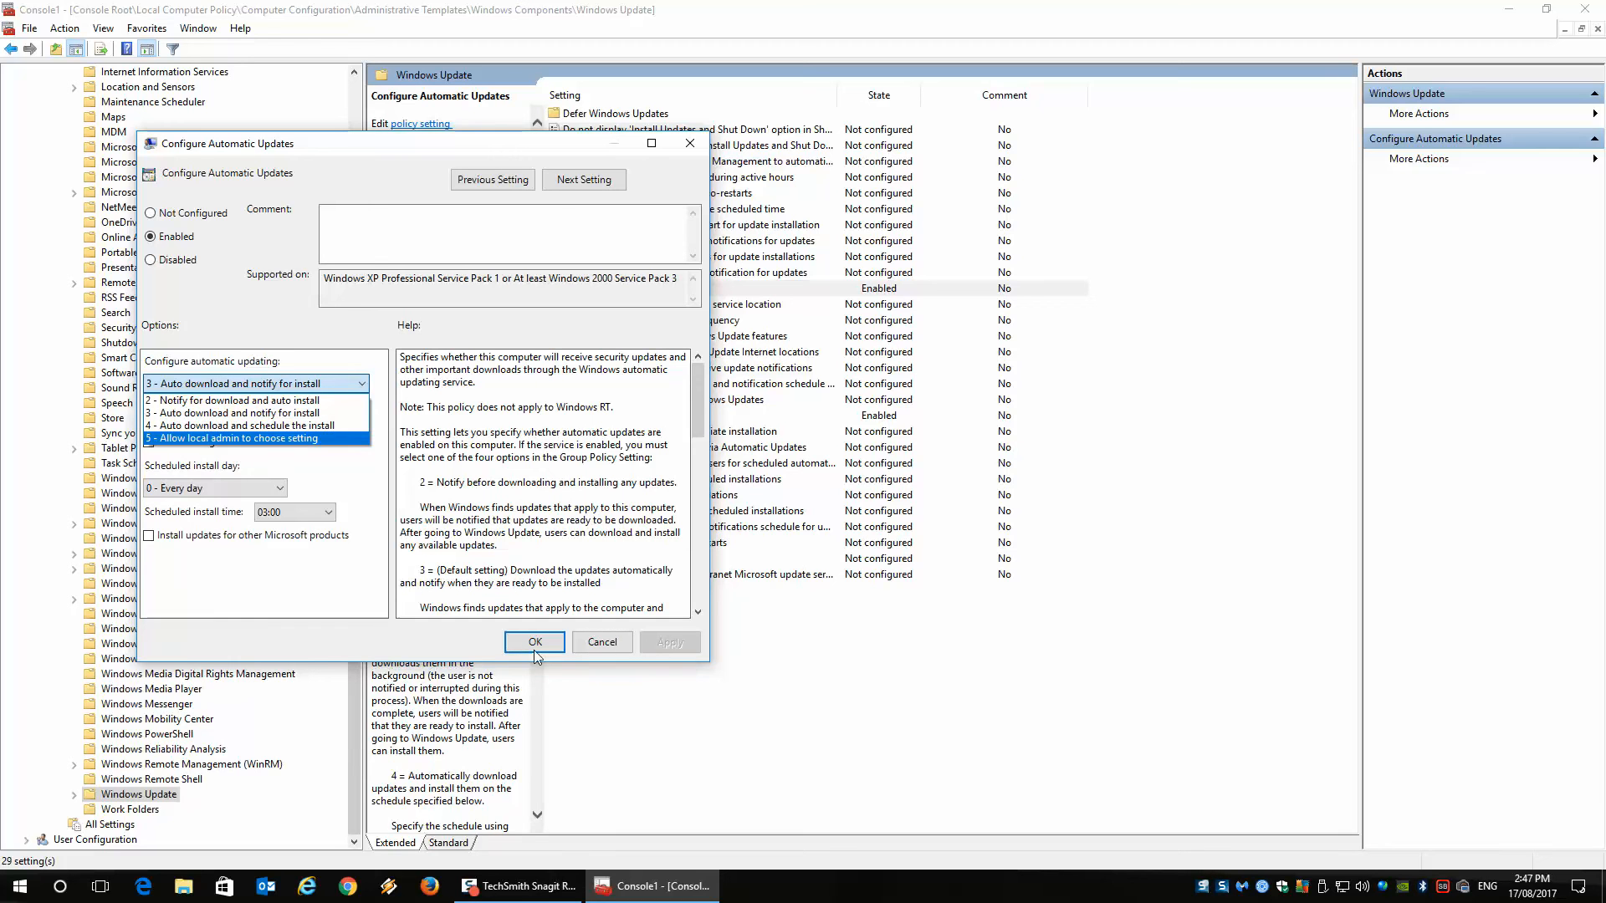
{"action": "left_click", "coordinate": [596, 642]}
{"action": "left_click", "coordinate": [598, 644]}
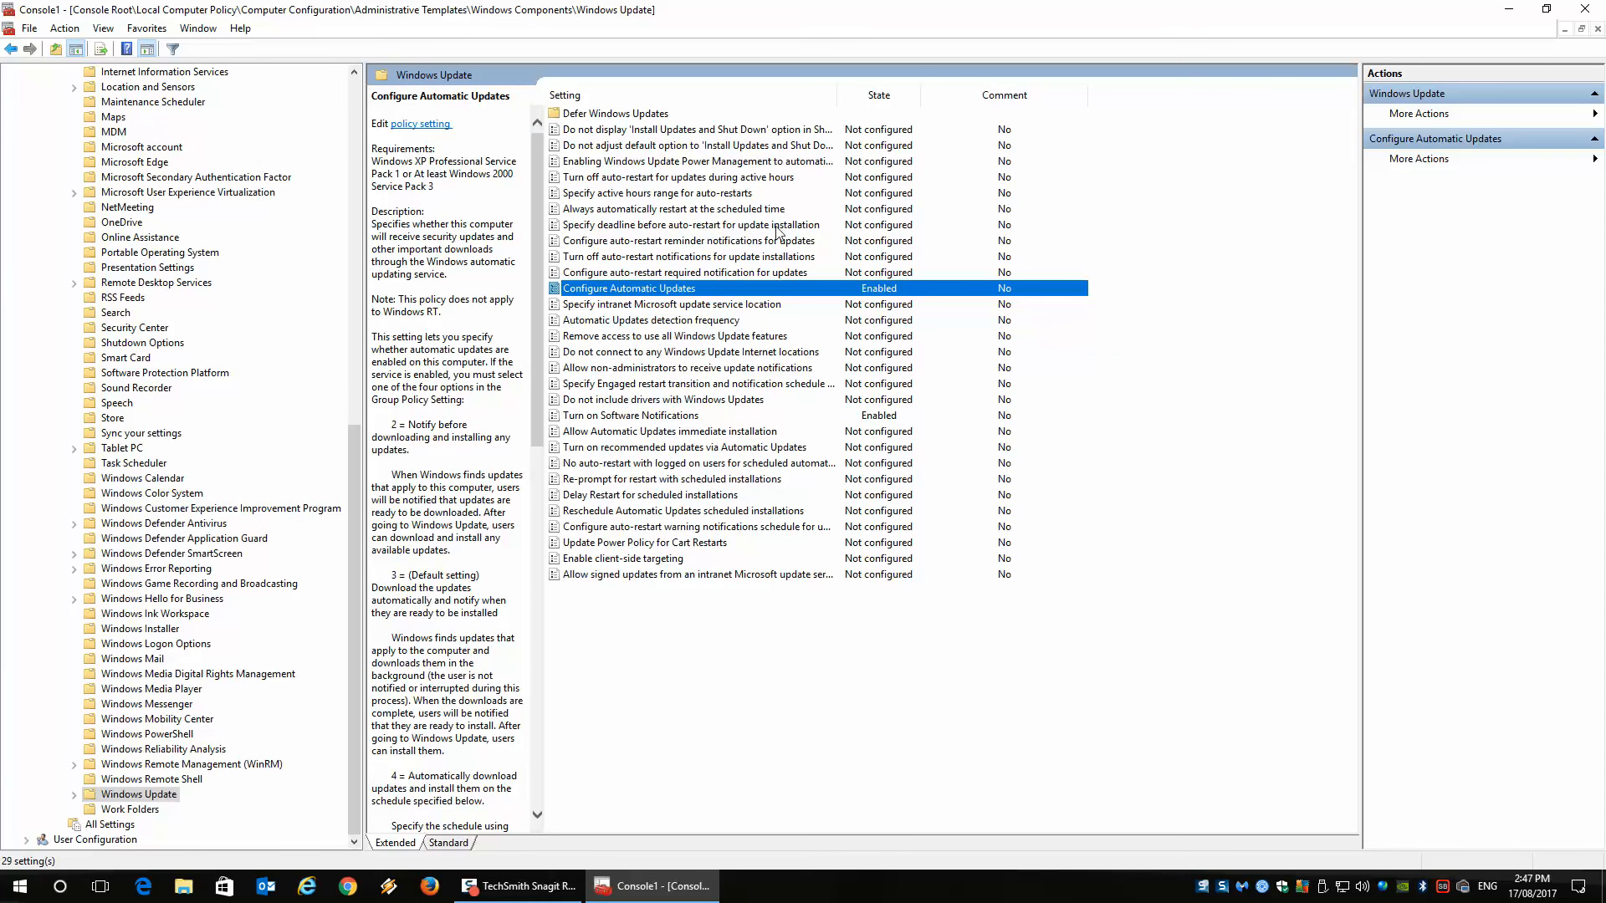
{"action": "left_click", "coordinate": [1584, 9]}
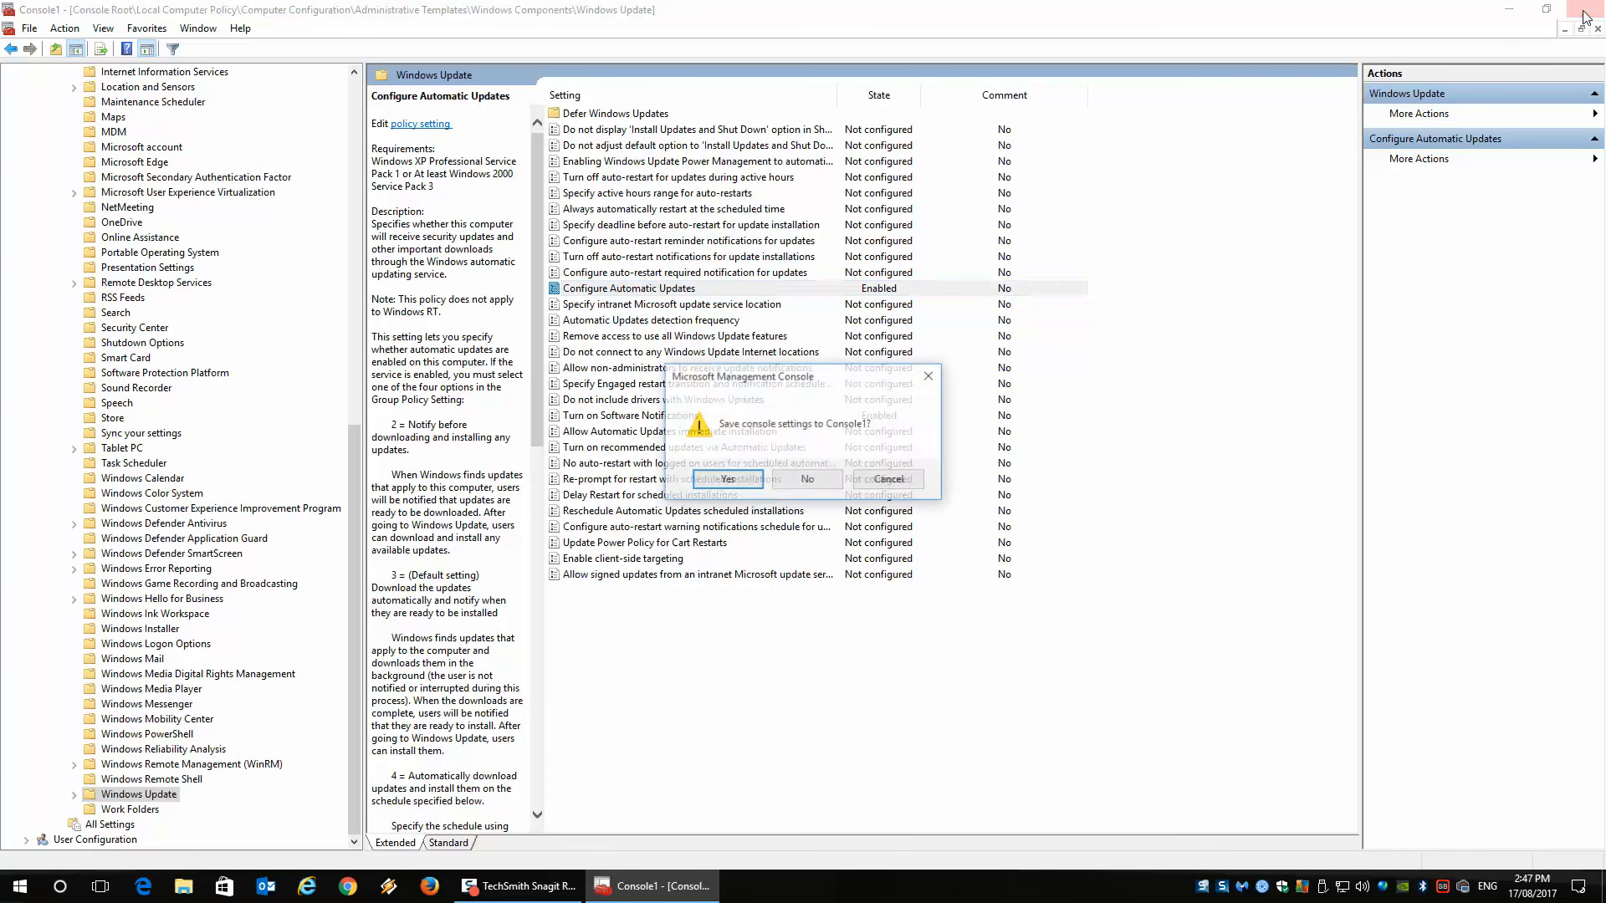
{"action": "left_click", "coordinate": [807, 484]}
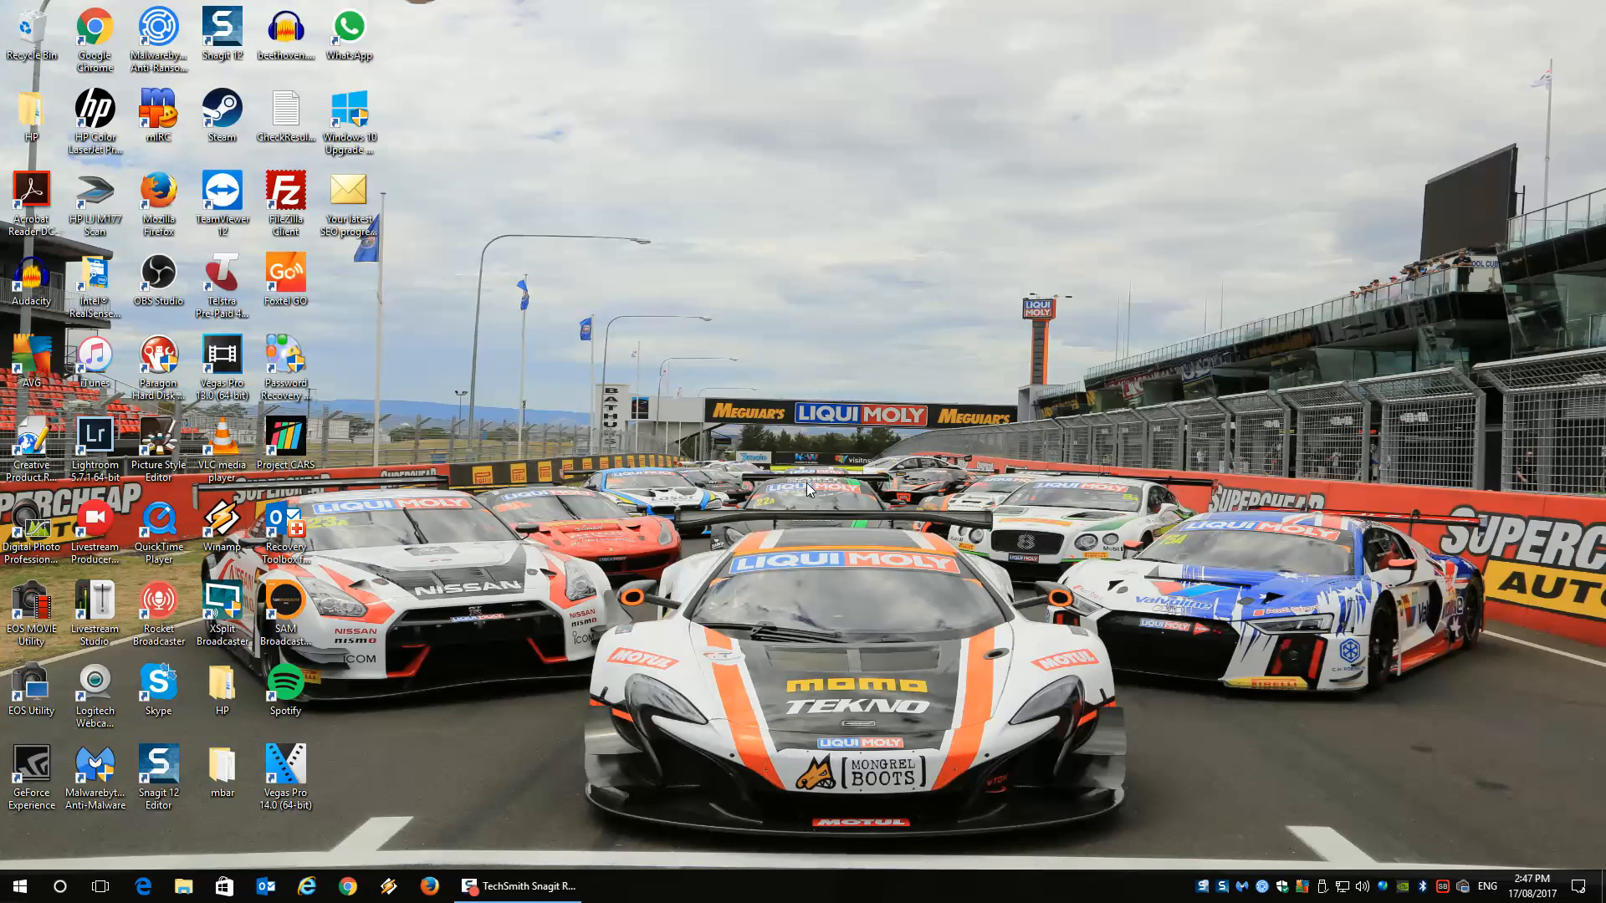